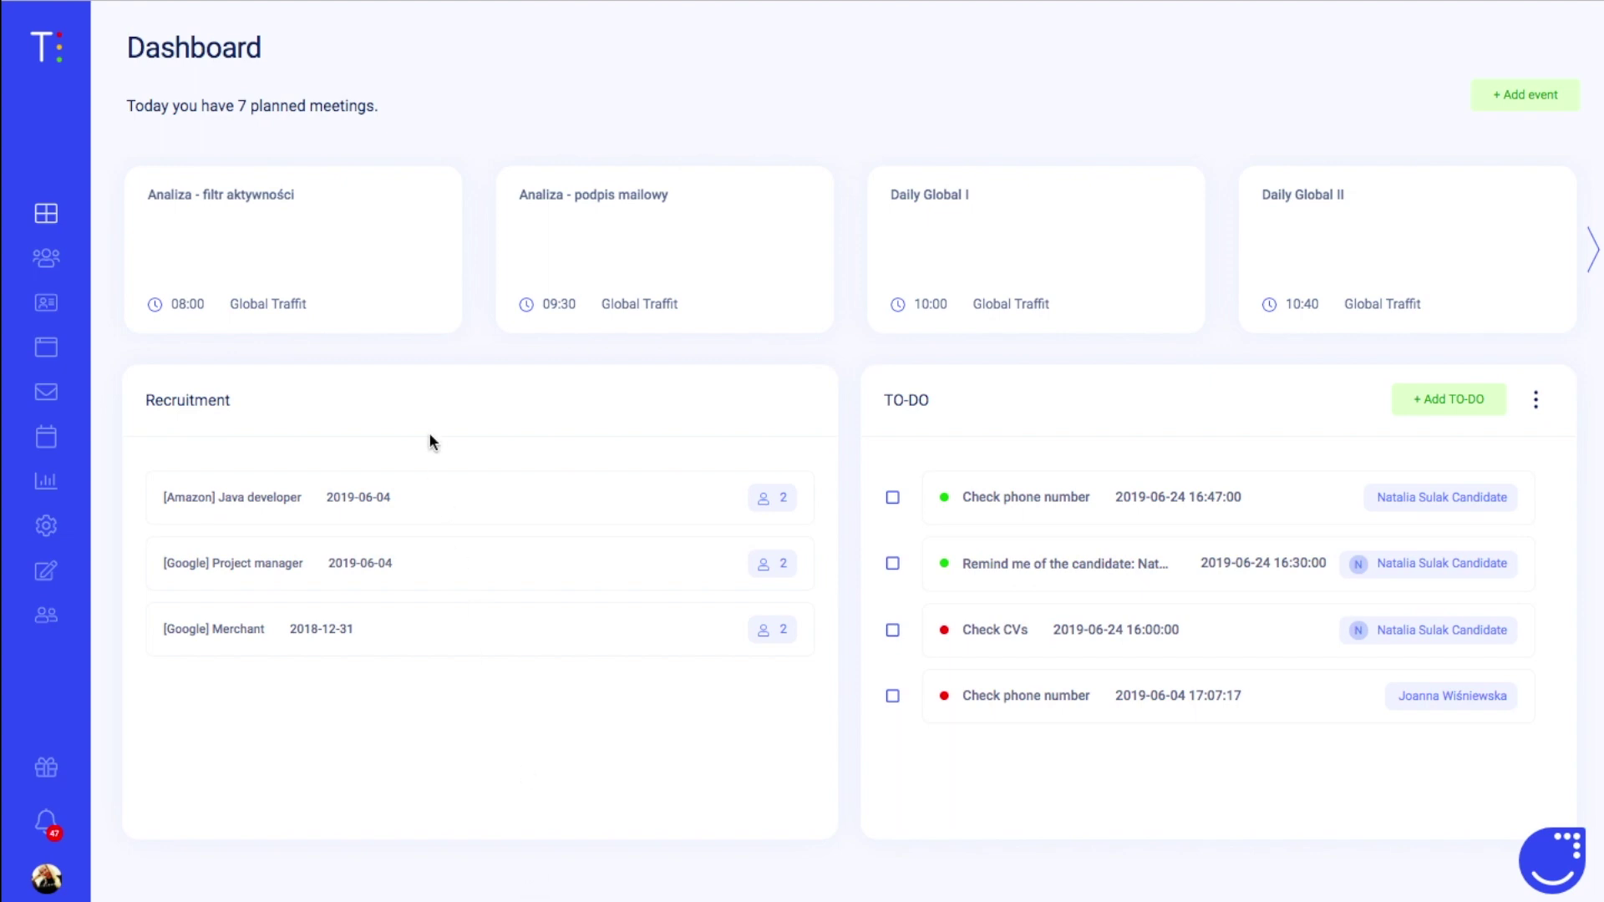
# Go from the dashboard to the Candidates list with source, e-mail and mobile columns
pyautogui.click(56, 262)
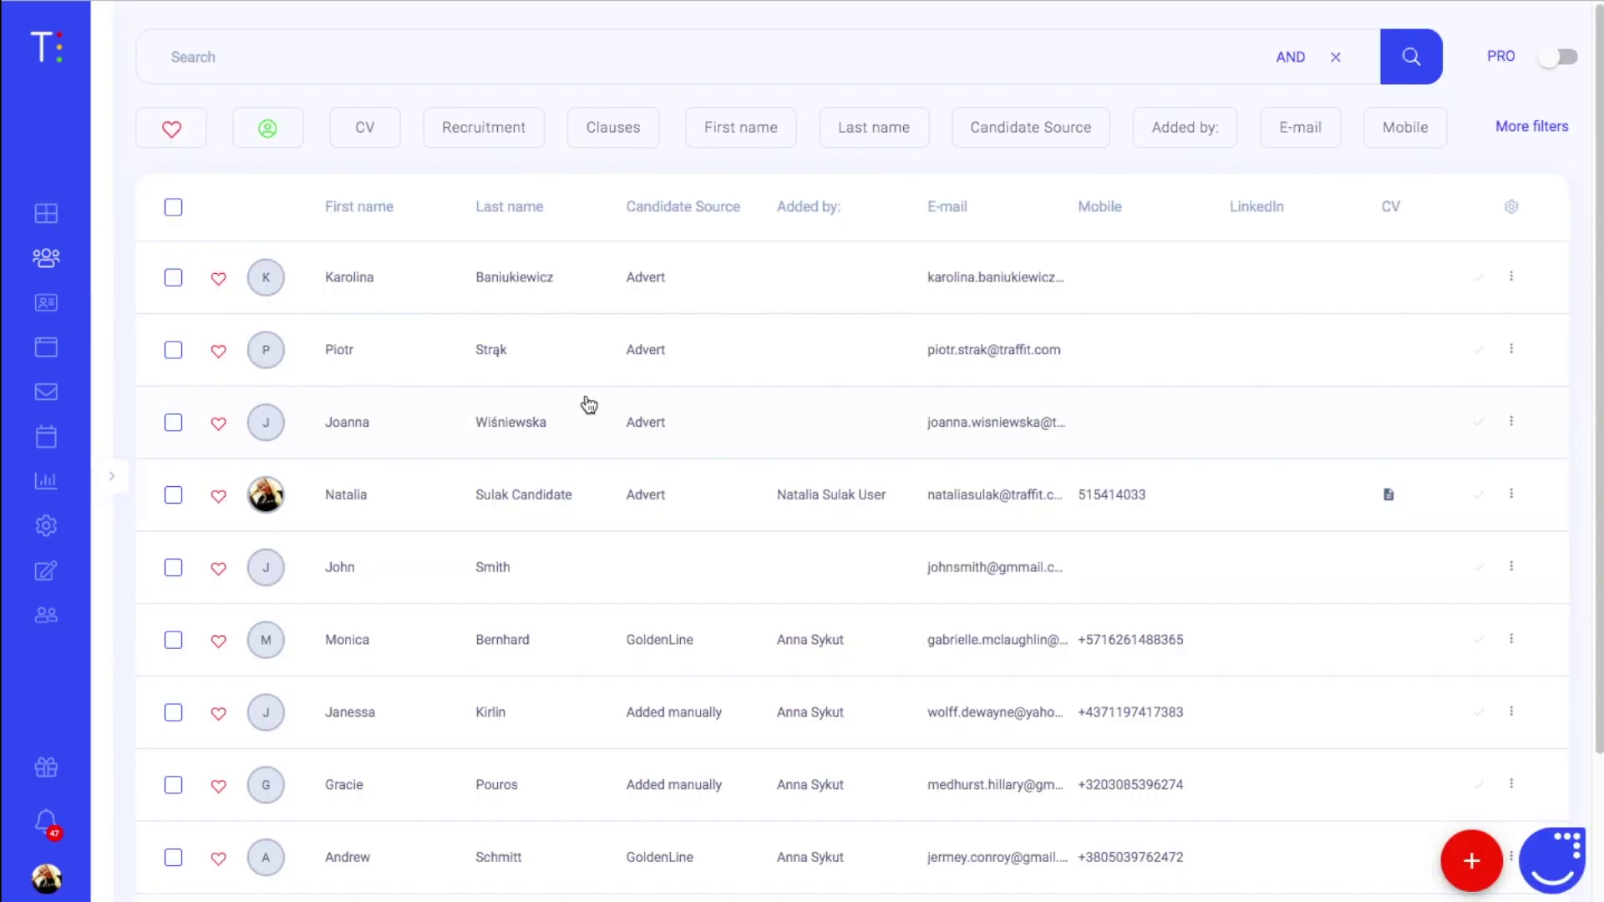
# Open the profile of the candidate with a CV, starting and then cancelling a photo change
pyautogui.click(499, 516)
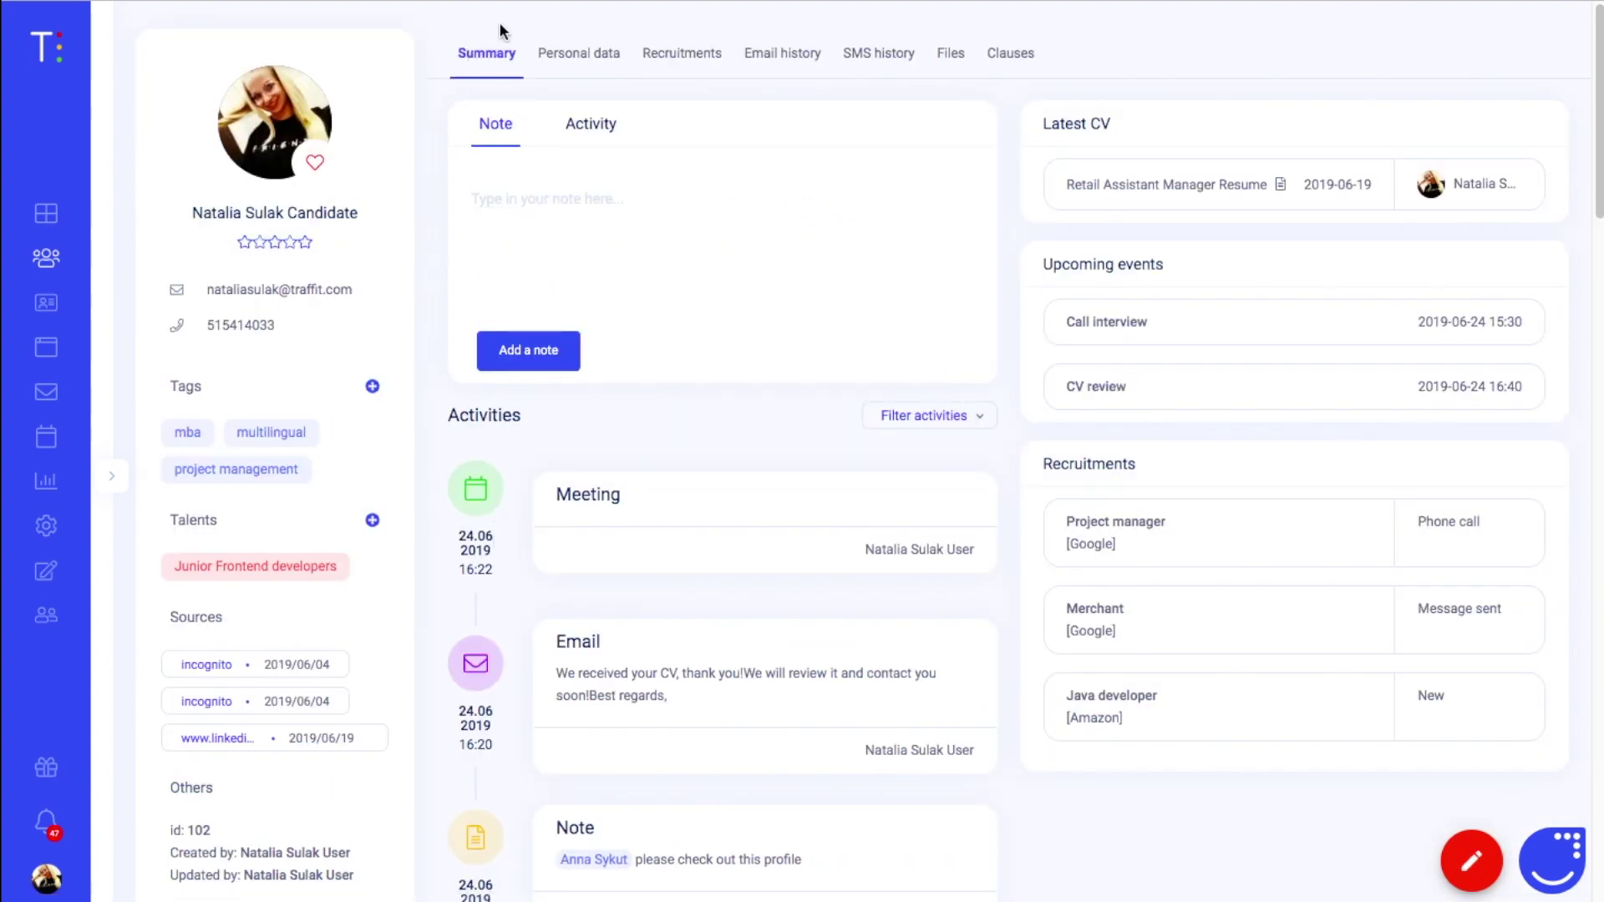
pyautogui.click(271, 136)
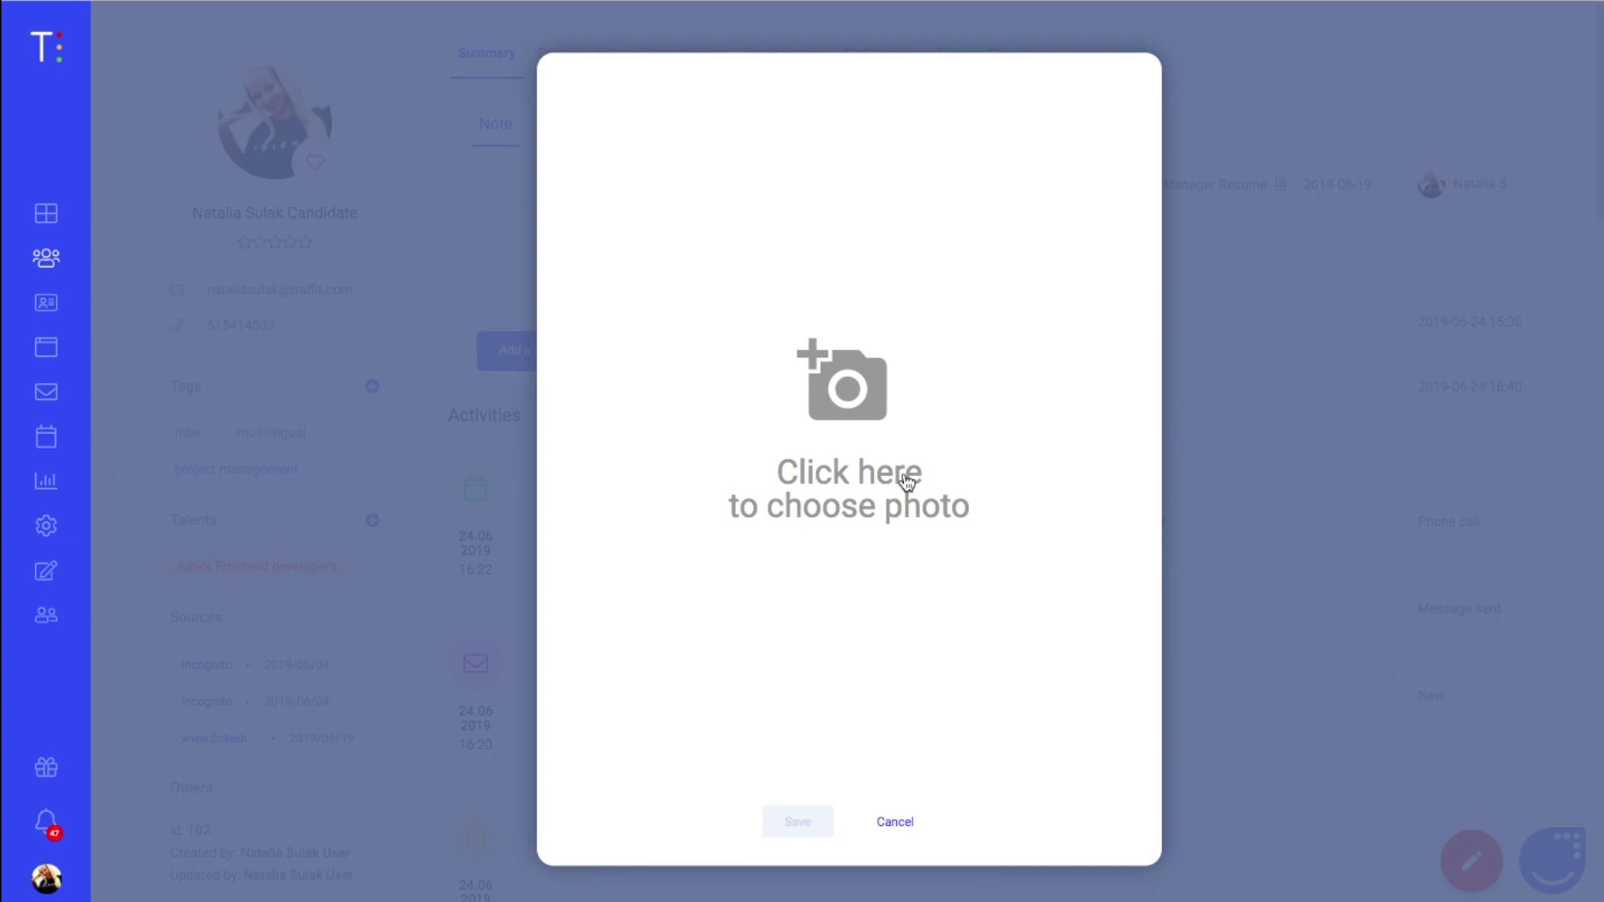
pyautogui.click(896, 824)
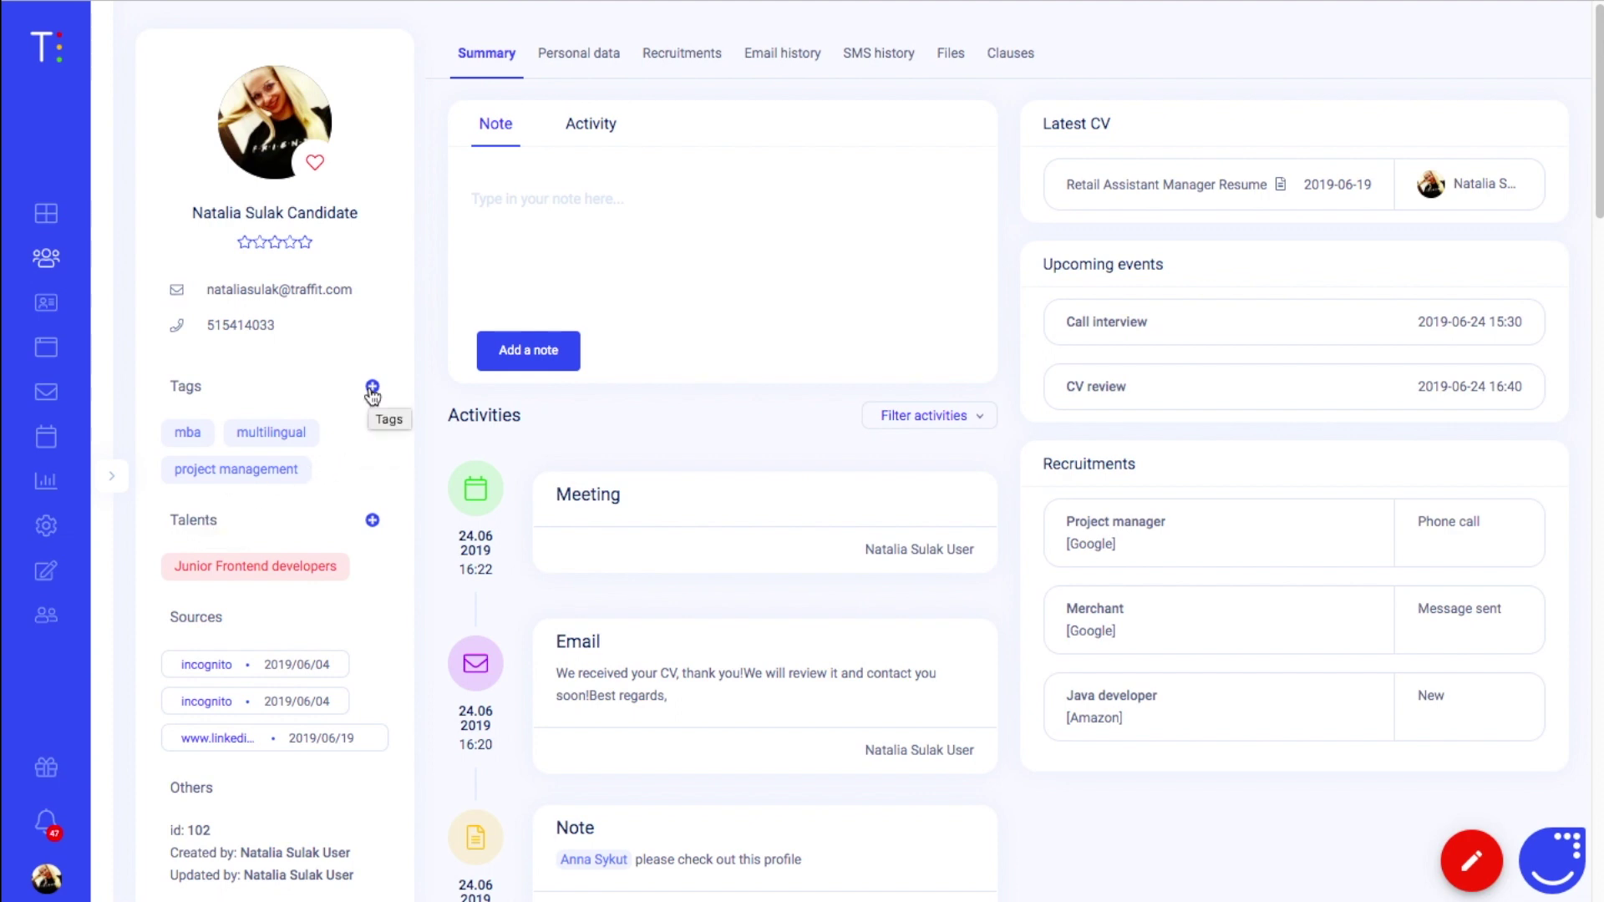
# Add the 'Salesmen with english' talent, remove 'Junior Frontend developers', and close the talents editor
pyautogui.click(373, 522)
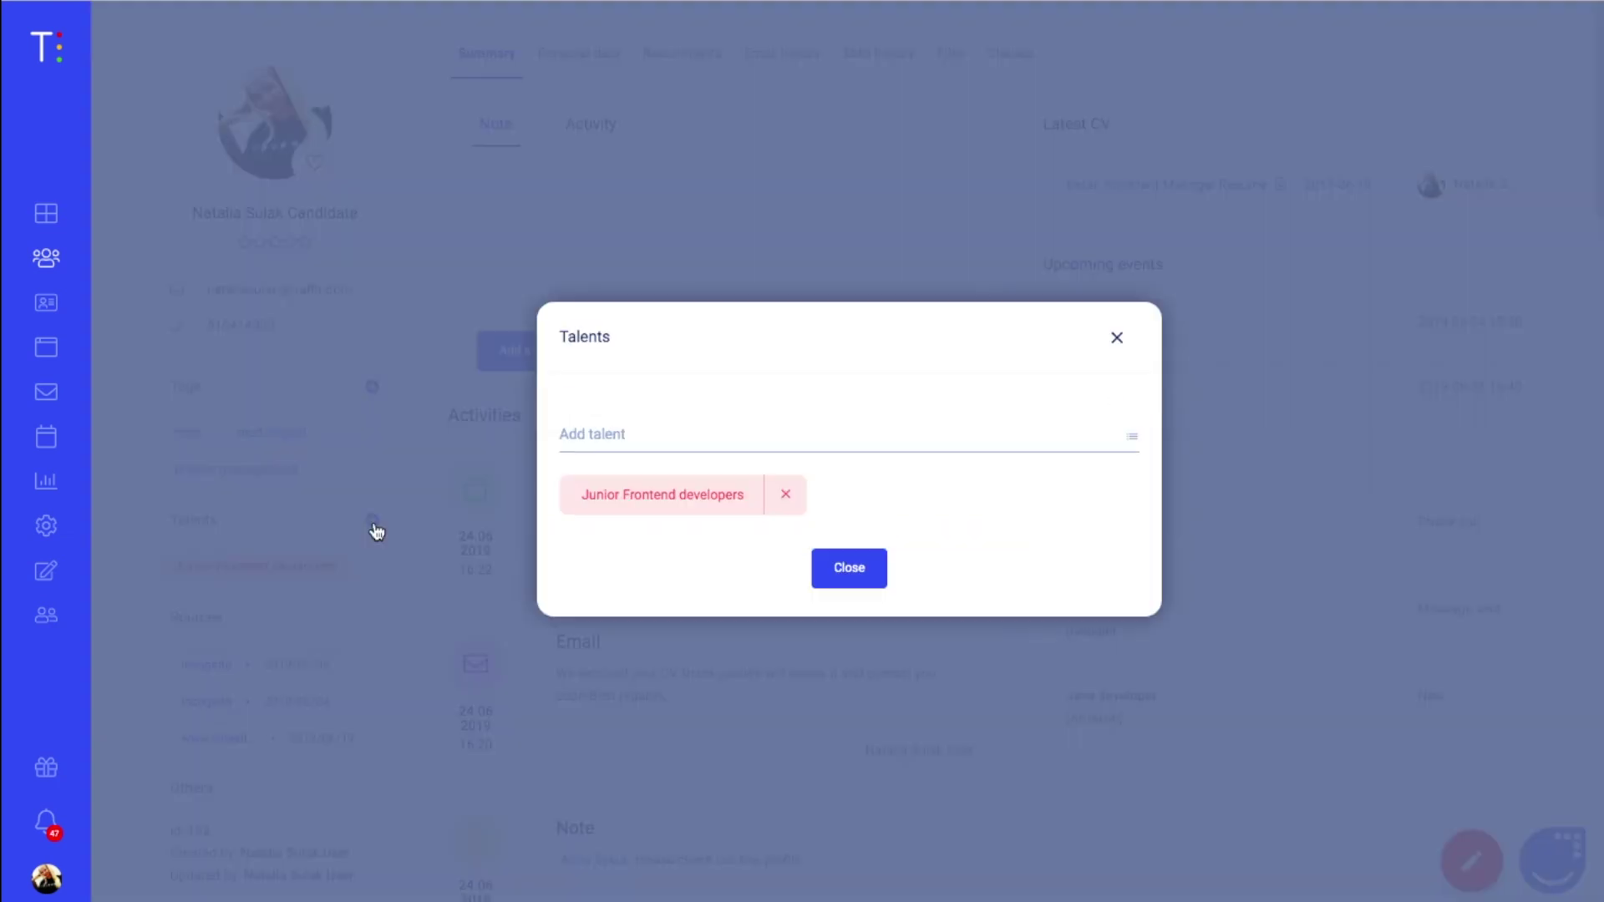
pyautogui.click(623, 435)
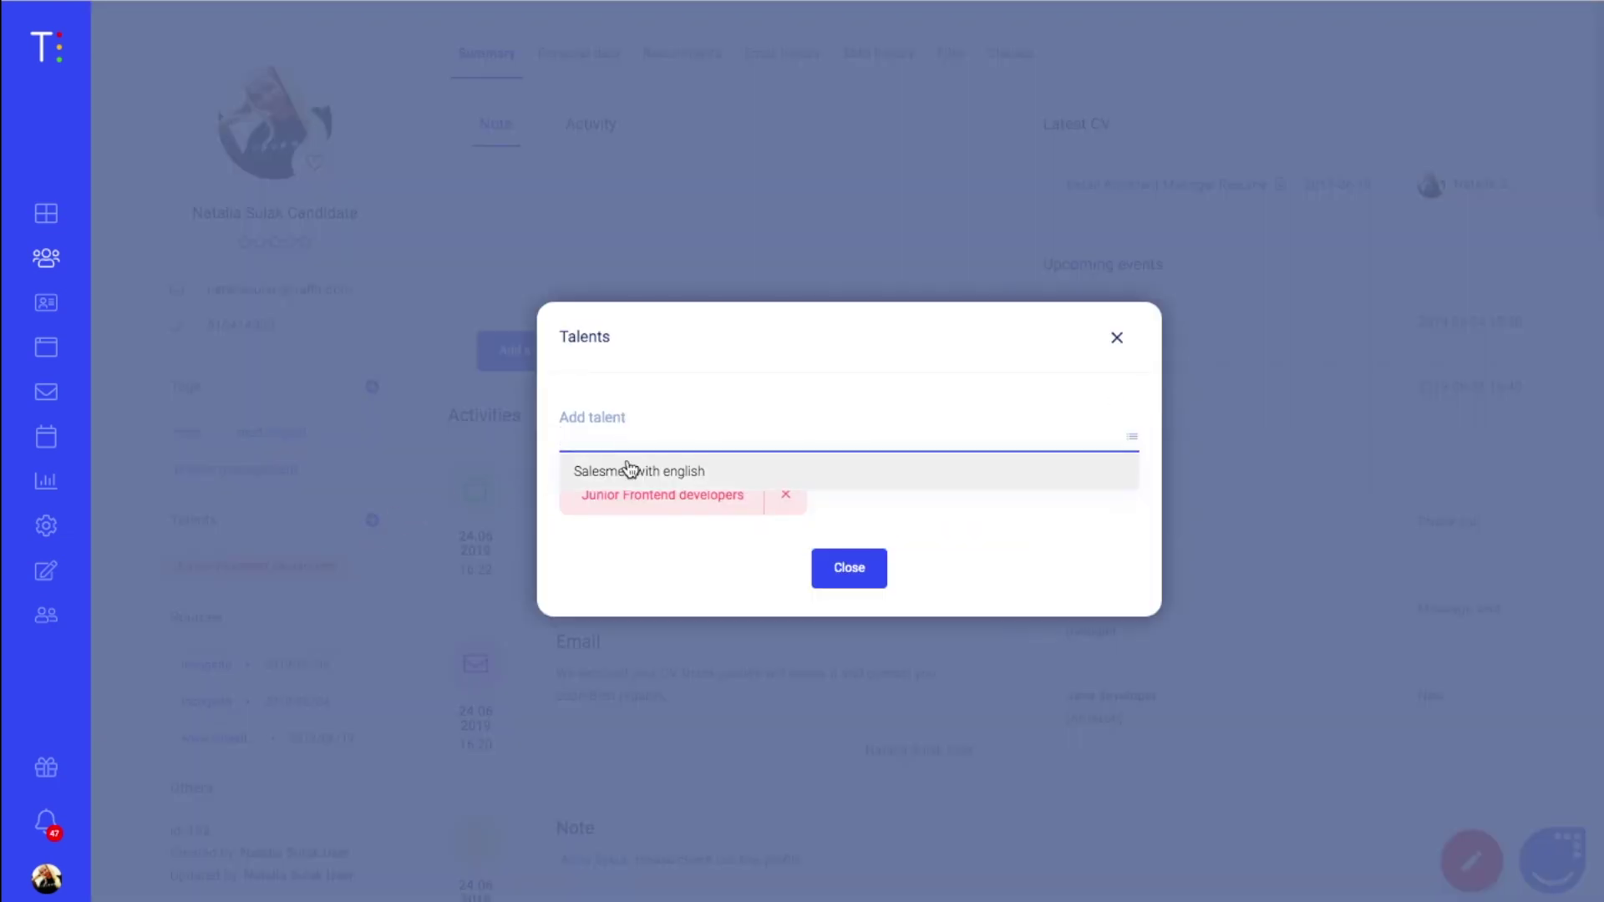
pyautogui.click(630, 469)
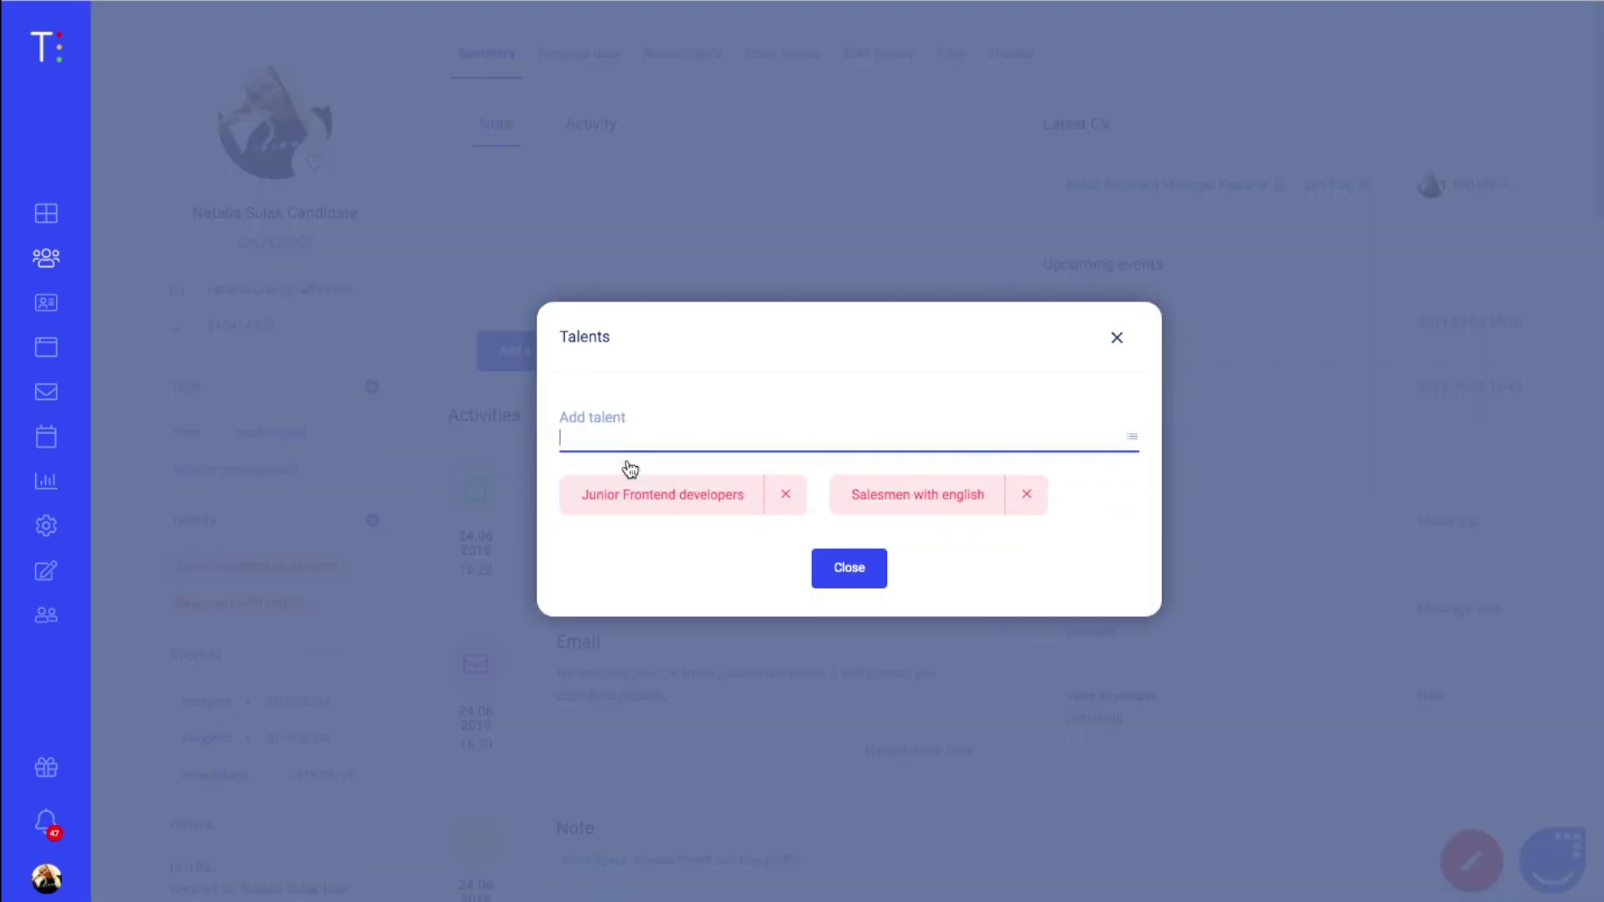
pyautogui.click(786, 497)
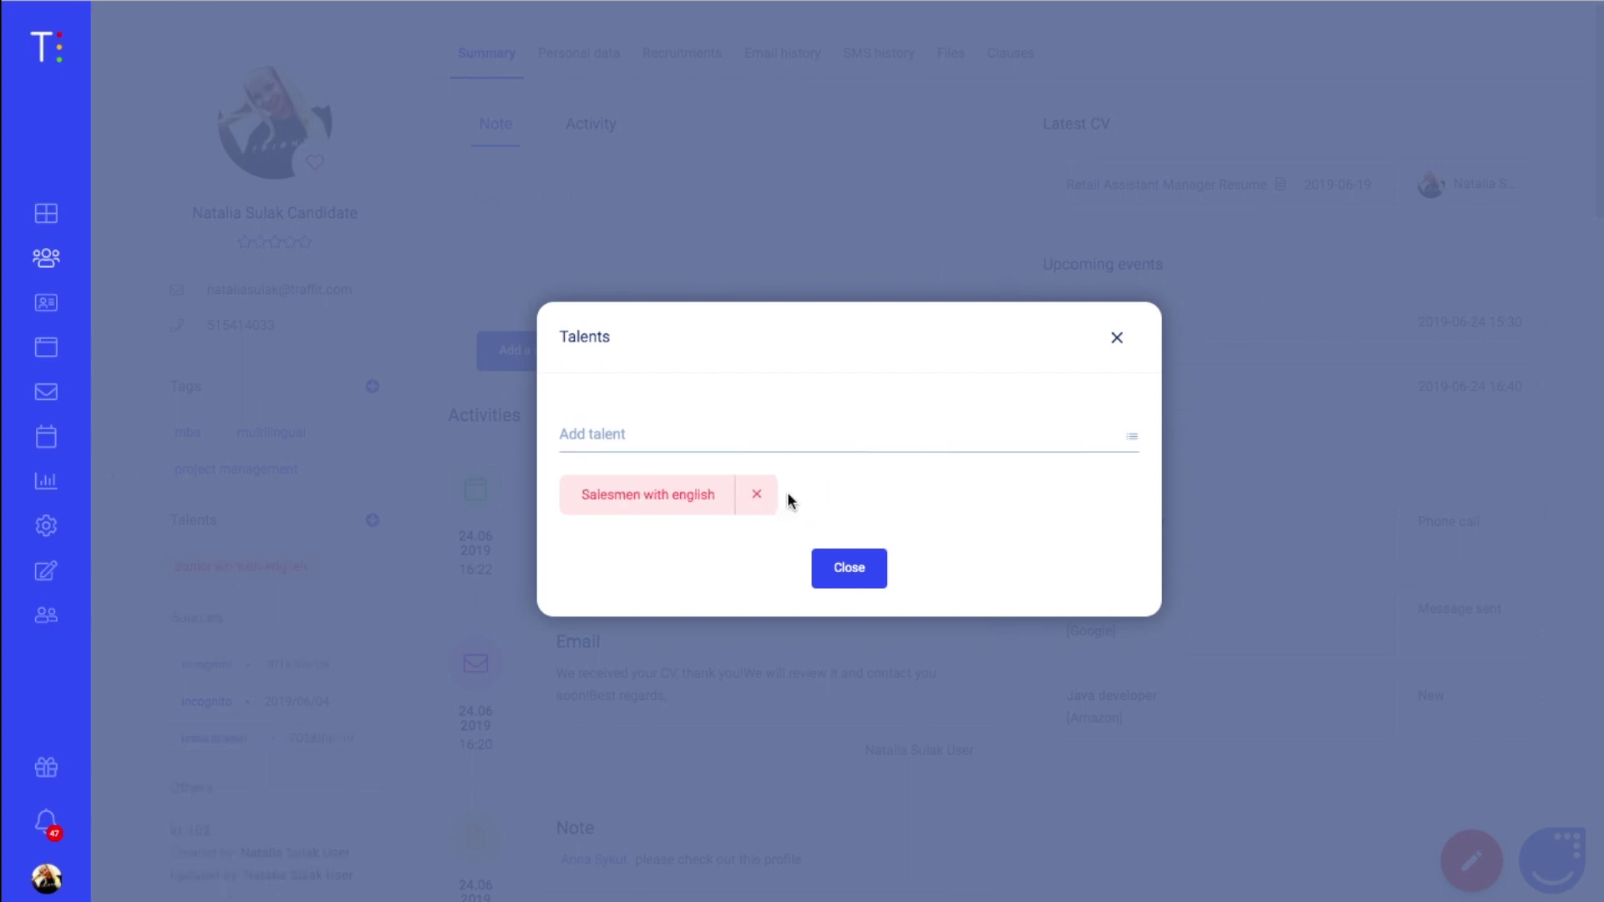
pyautogui.click(831, 560)
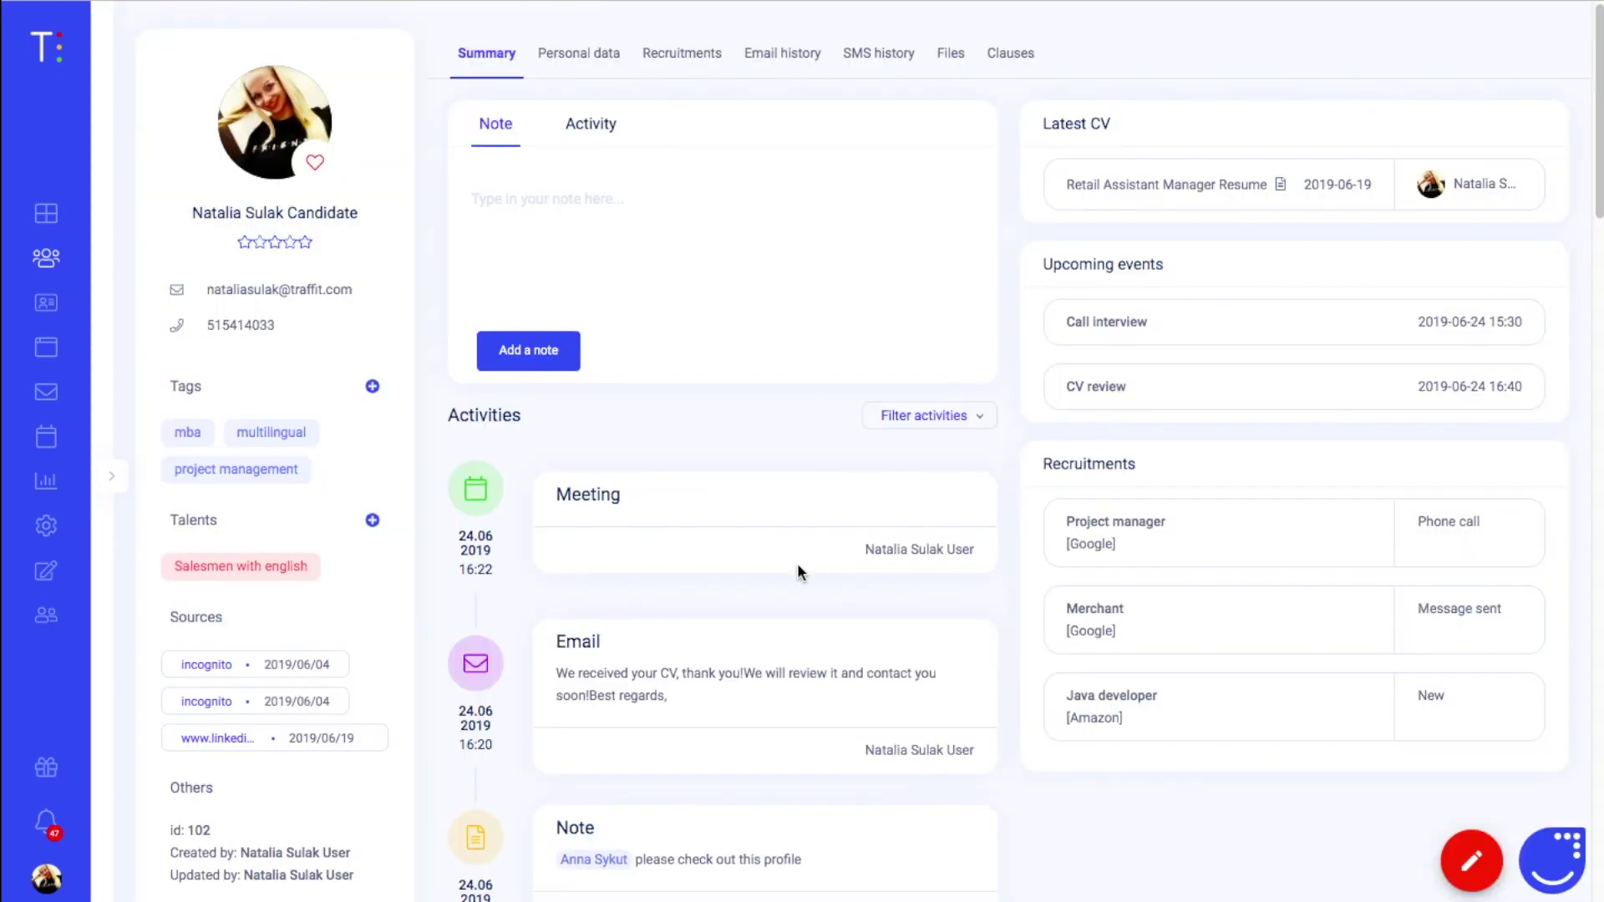
pyautogui.scroll(-2, 389, 574)
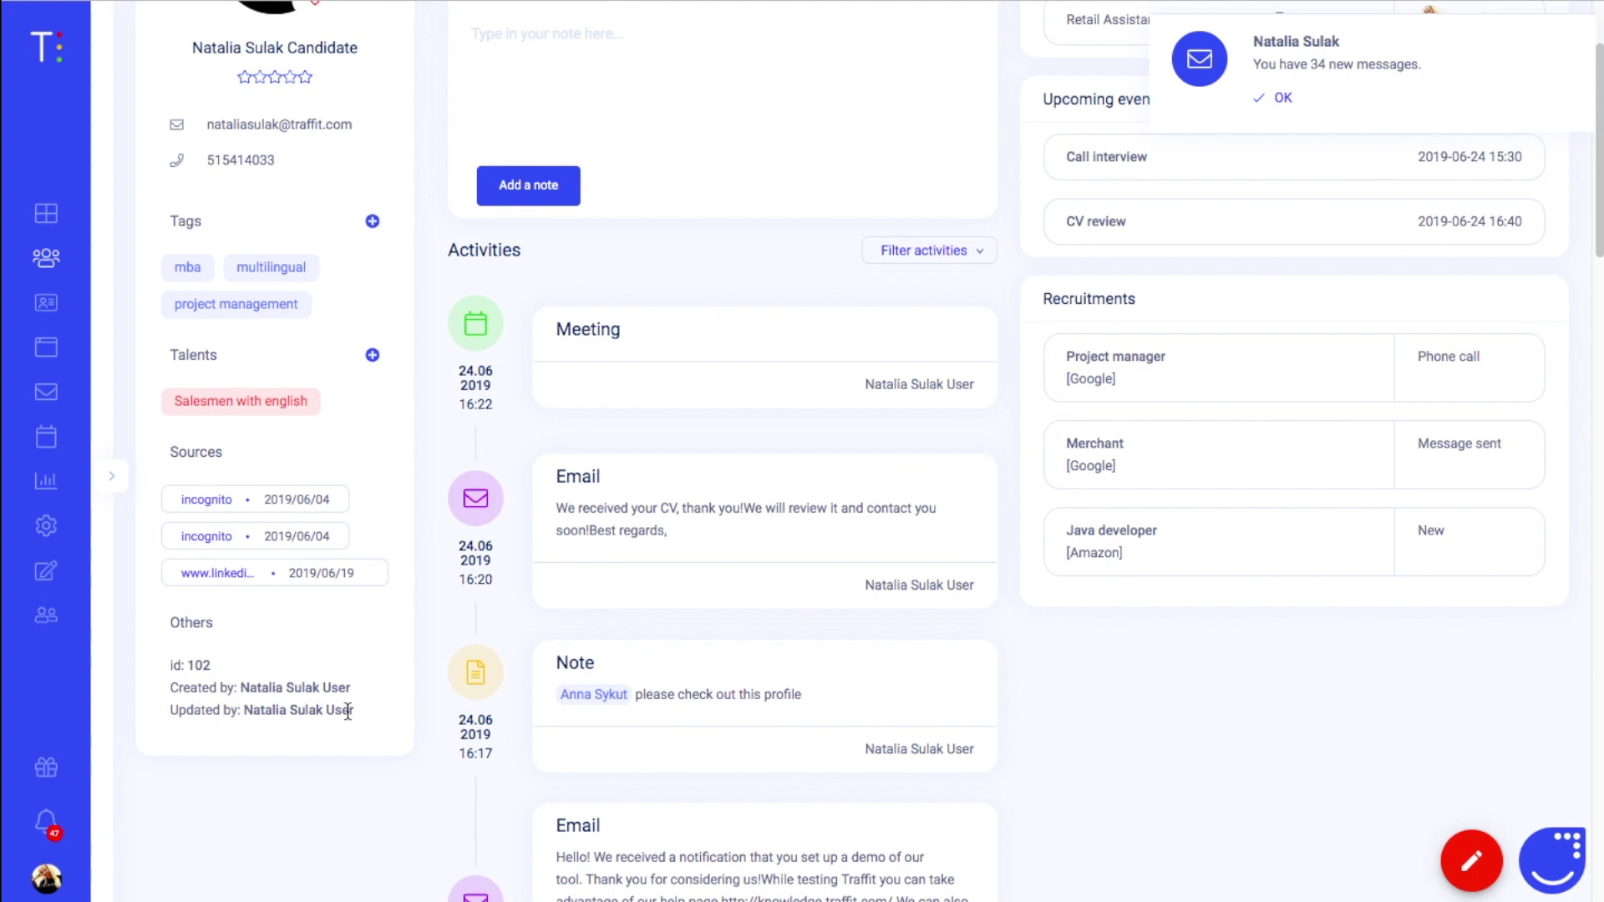
pyautogui.scroll(2, 347, 711)
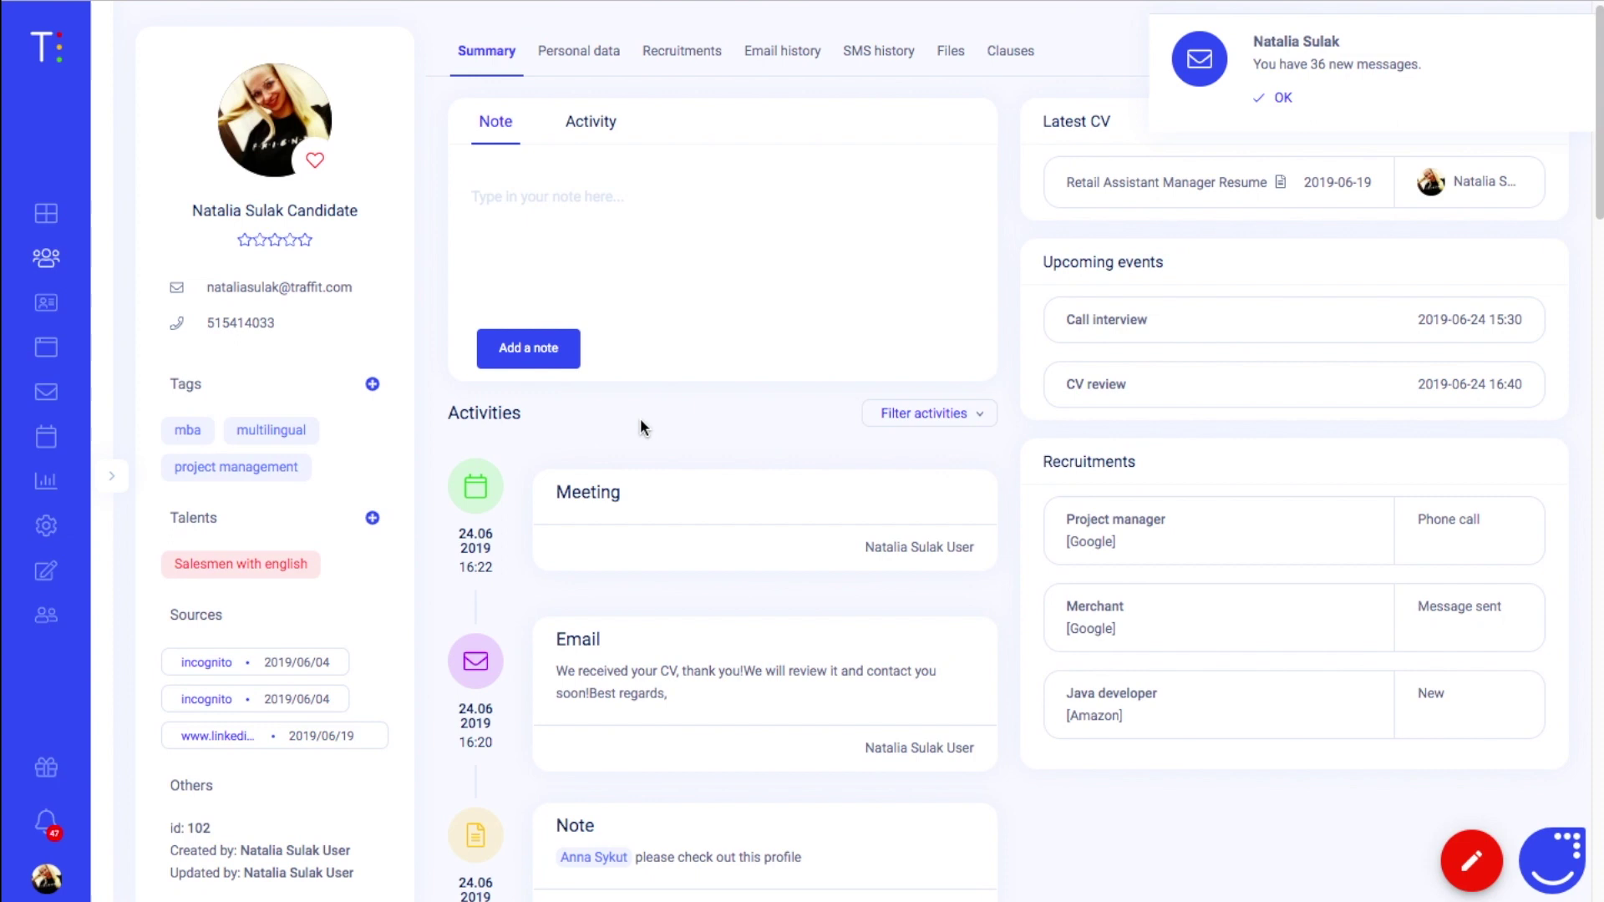
pyautogui.click(1276, 98)
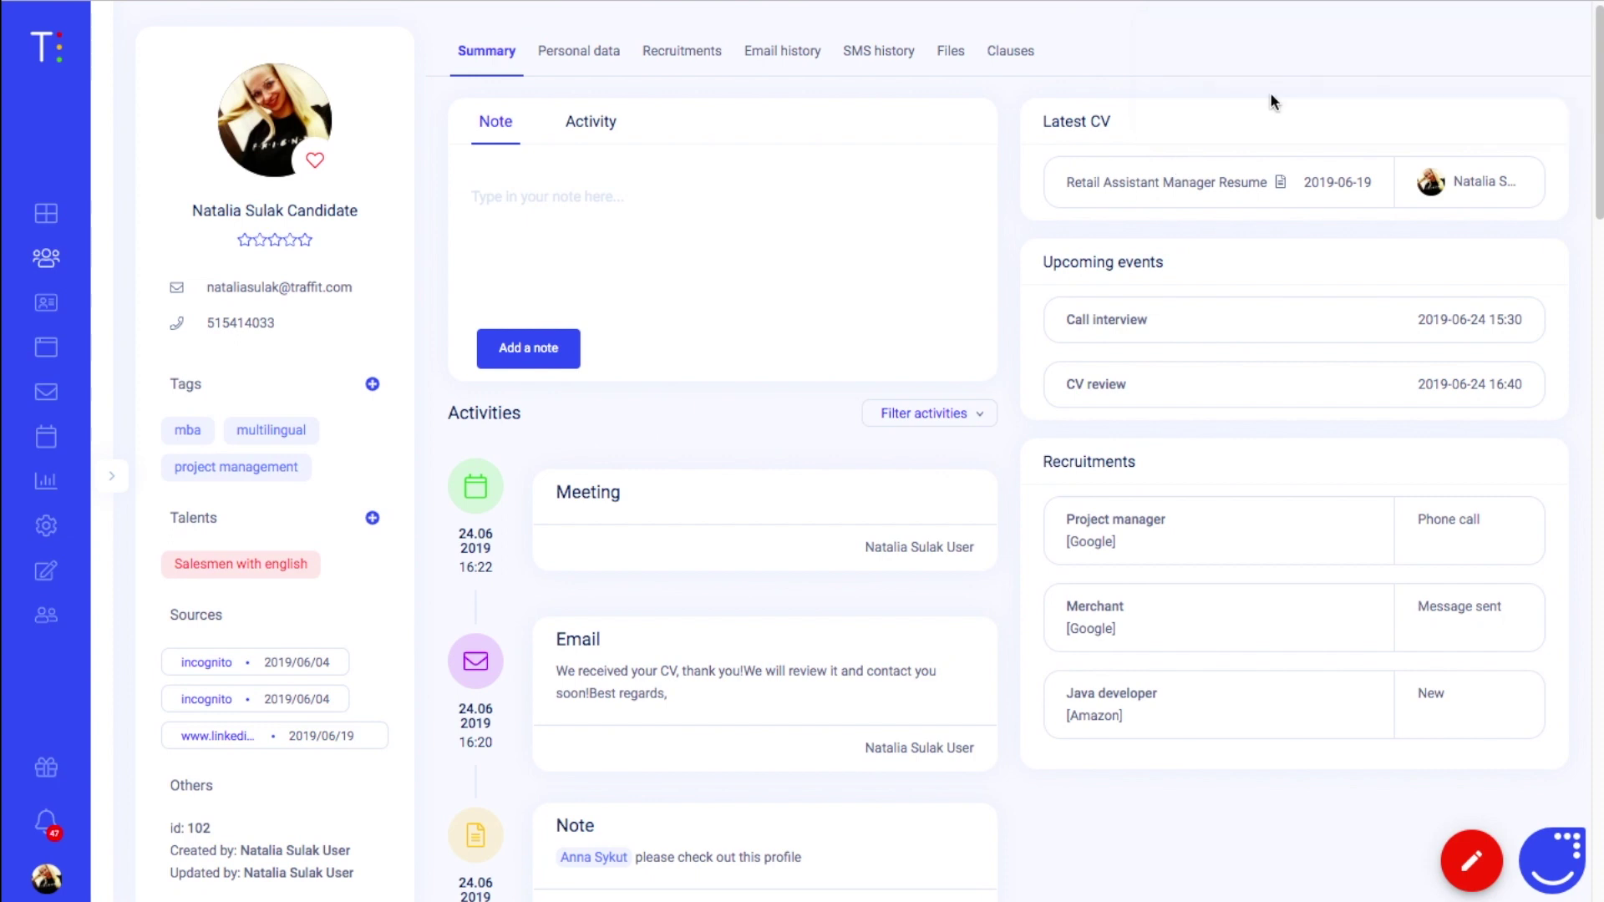
# Save a note mentioning a team member that reads 'please check out this profile', then dismiss the notification
pyautogui.click(577, 238)
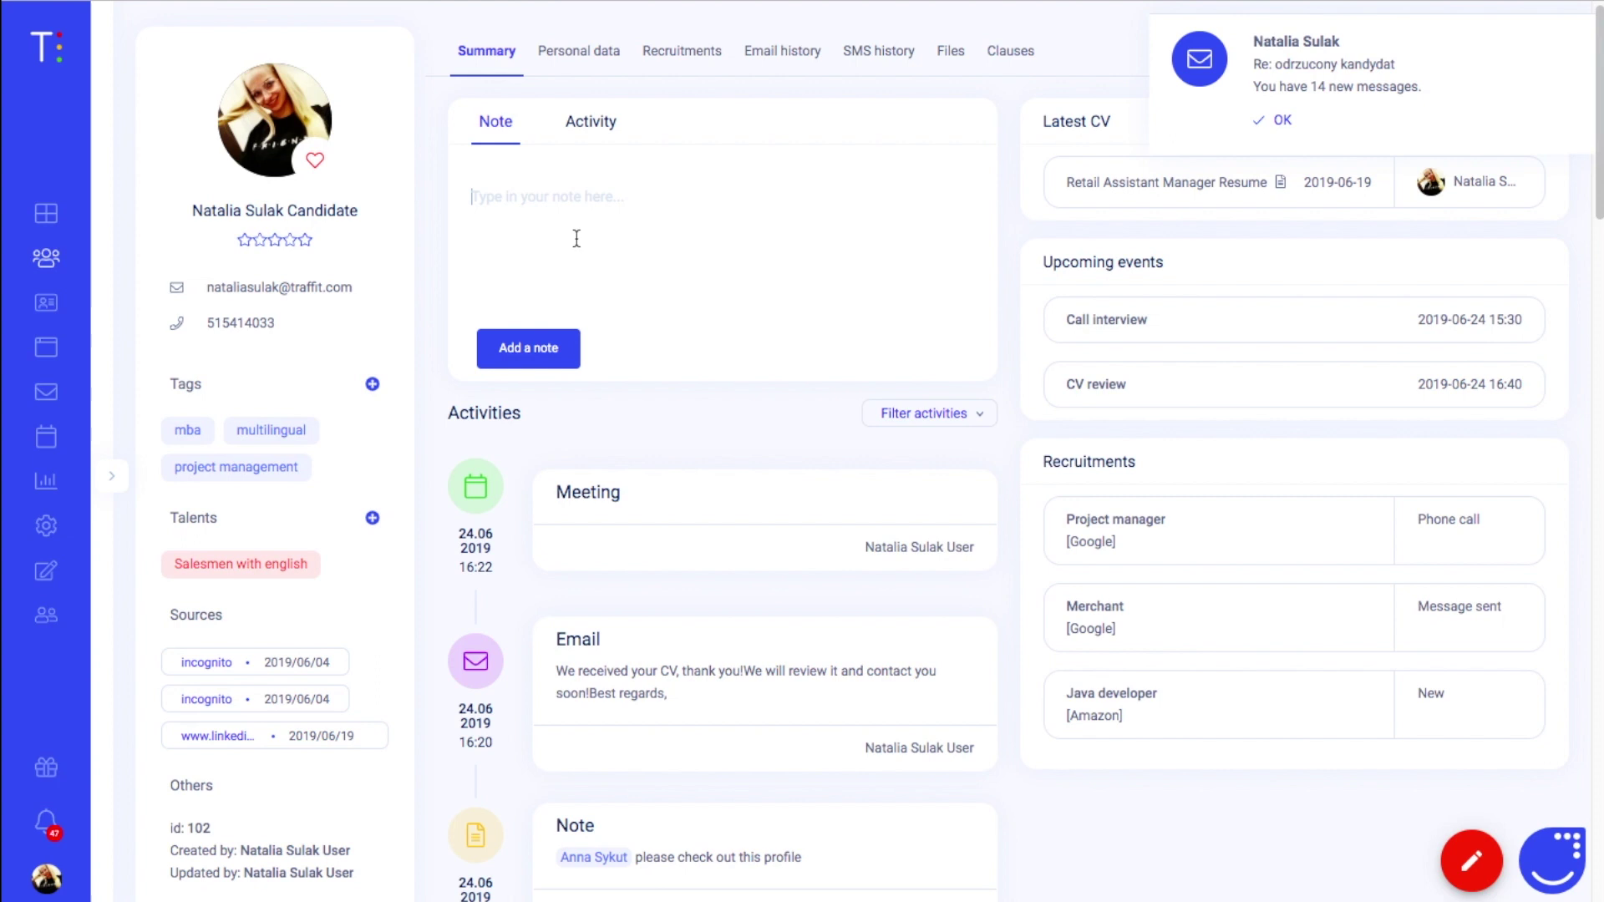
pyautogui.write('@')
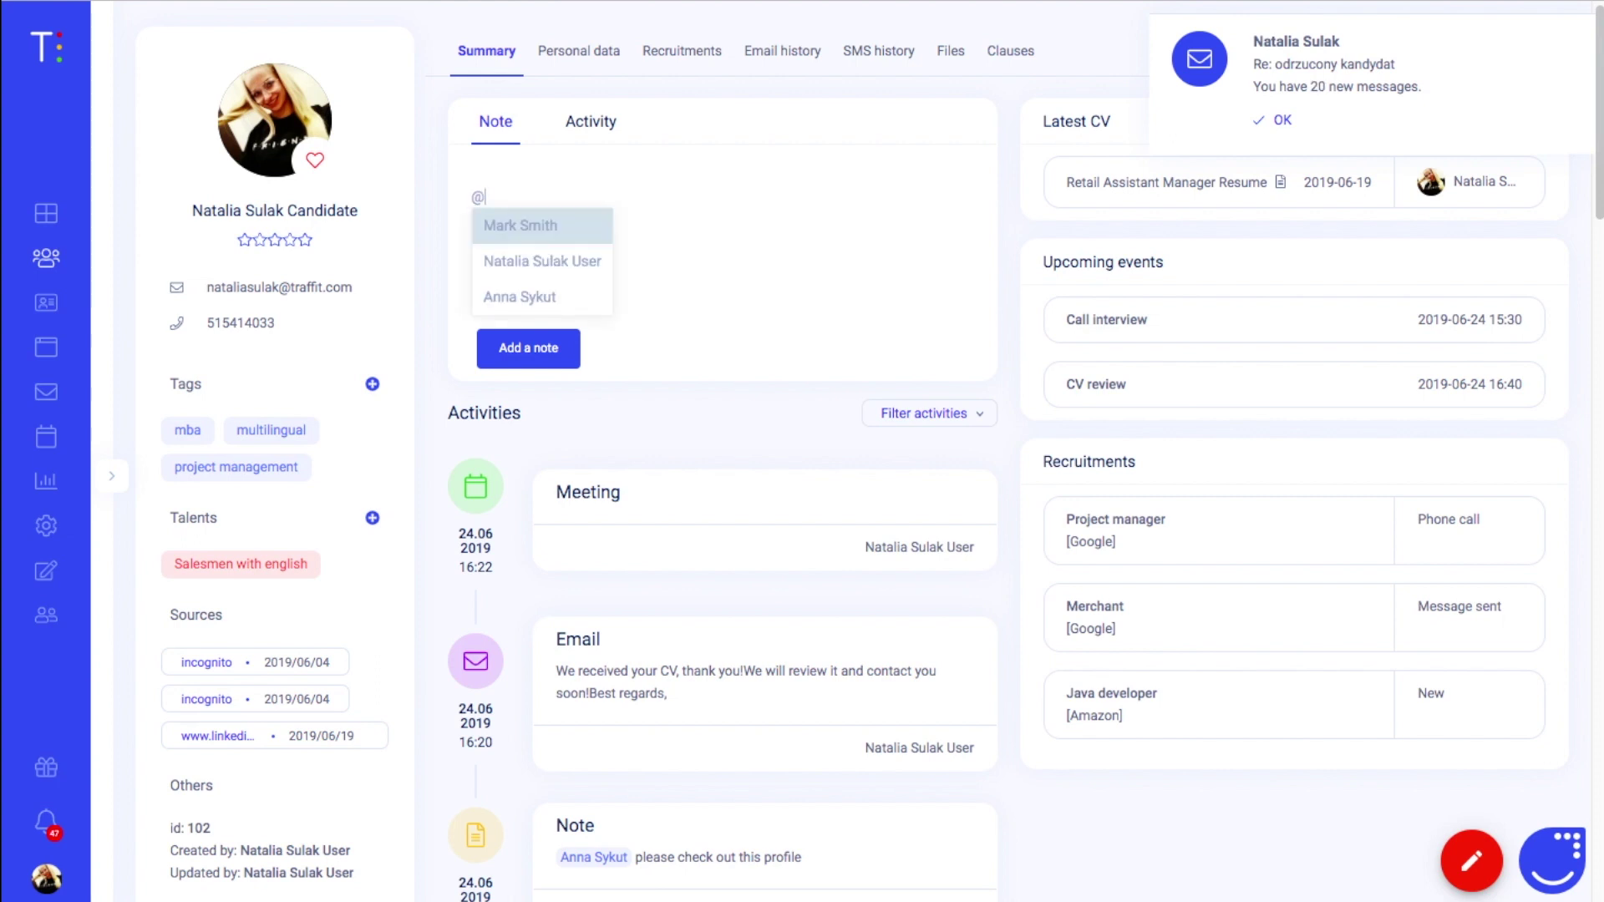
pyautogui.click(525, 297)
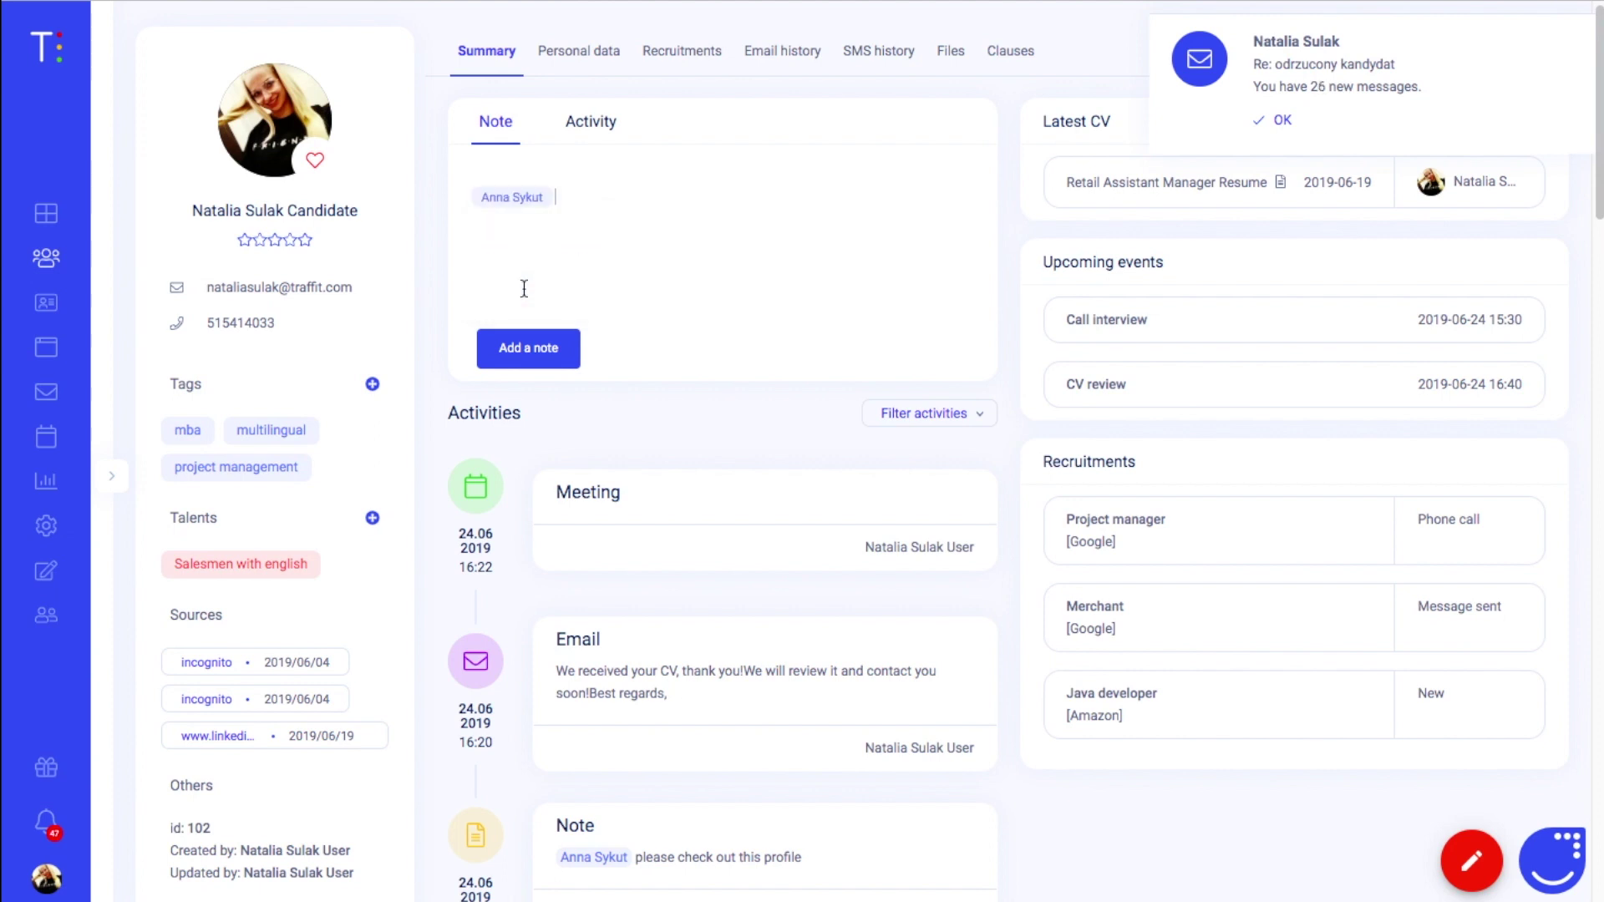
pyautogui.write('please check out this profile')
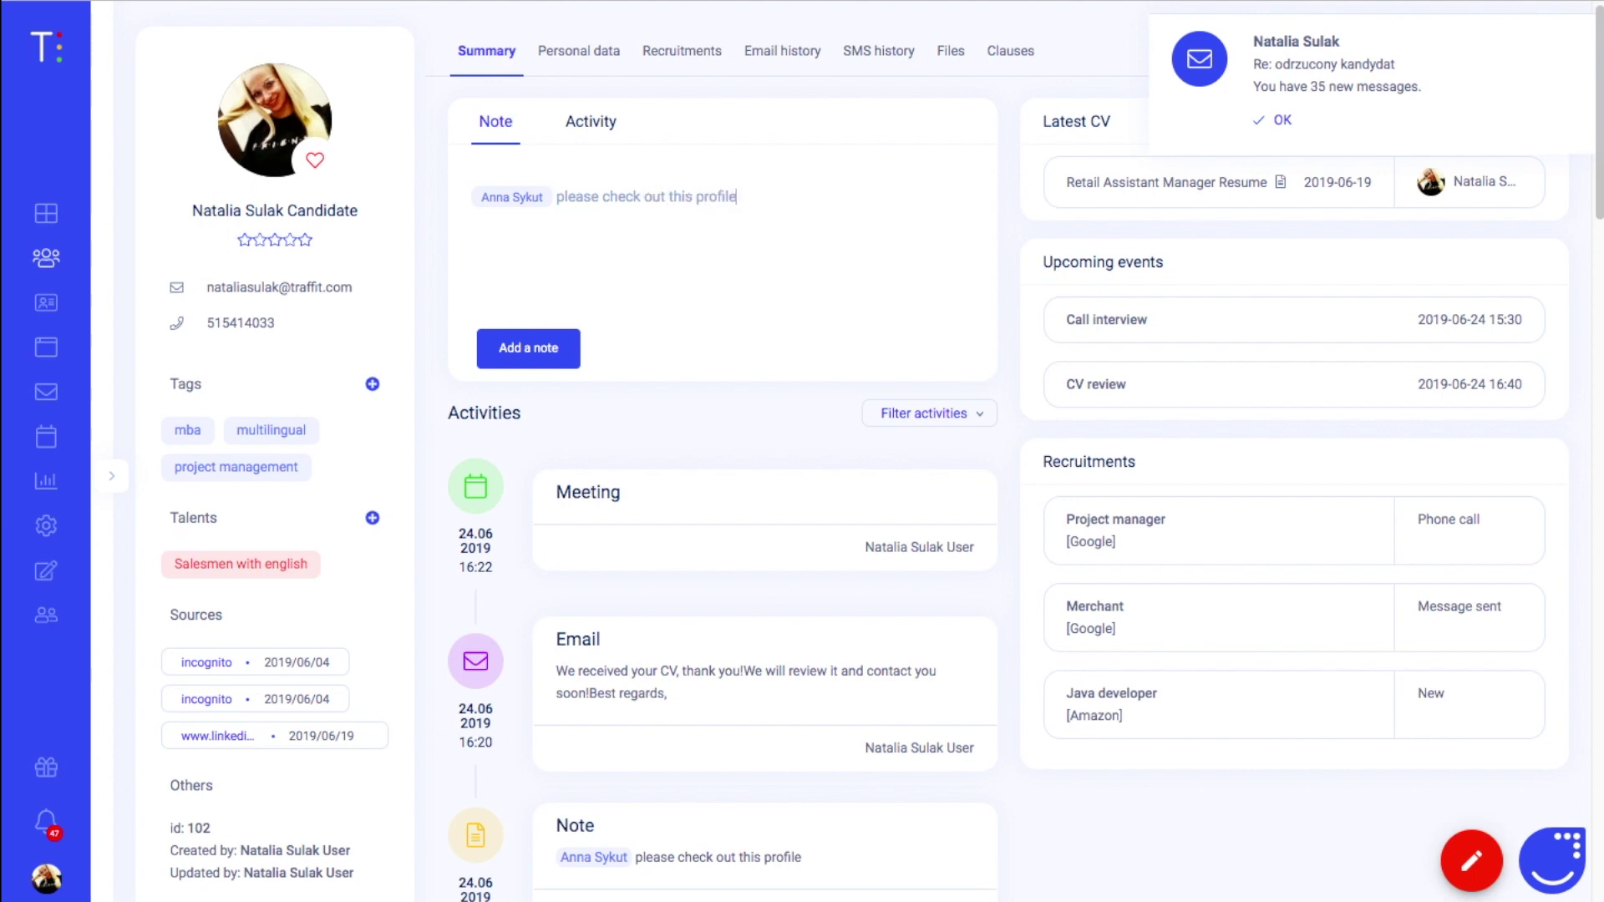
pyautogui.click(526, 349)
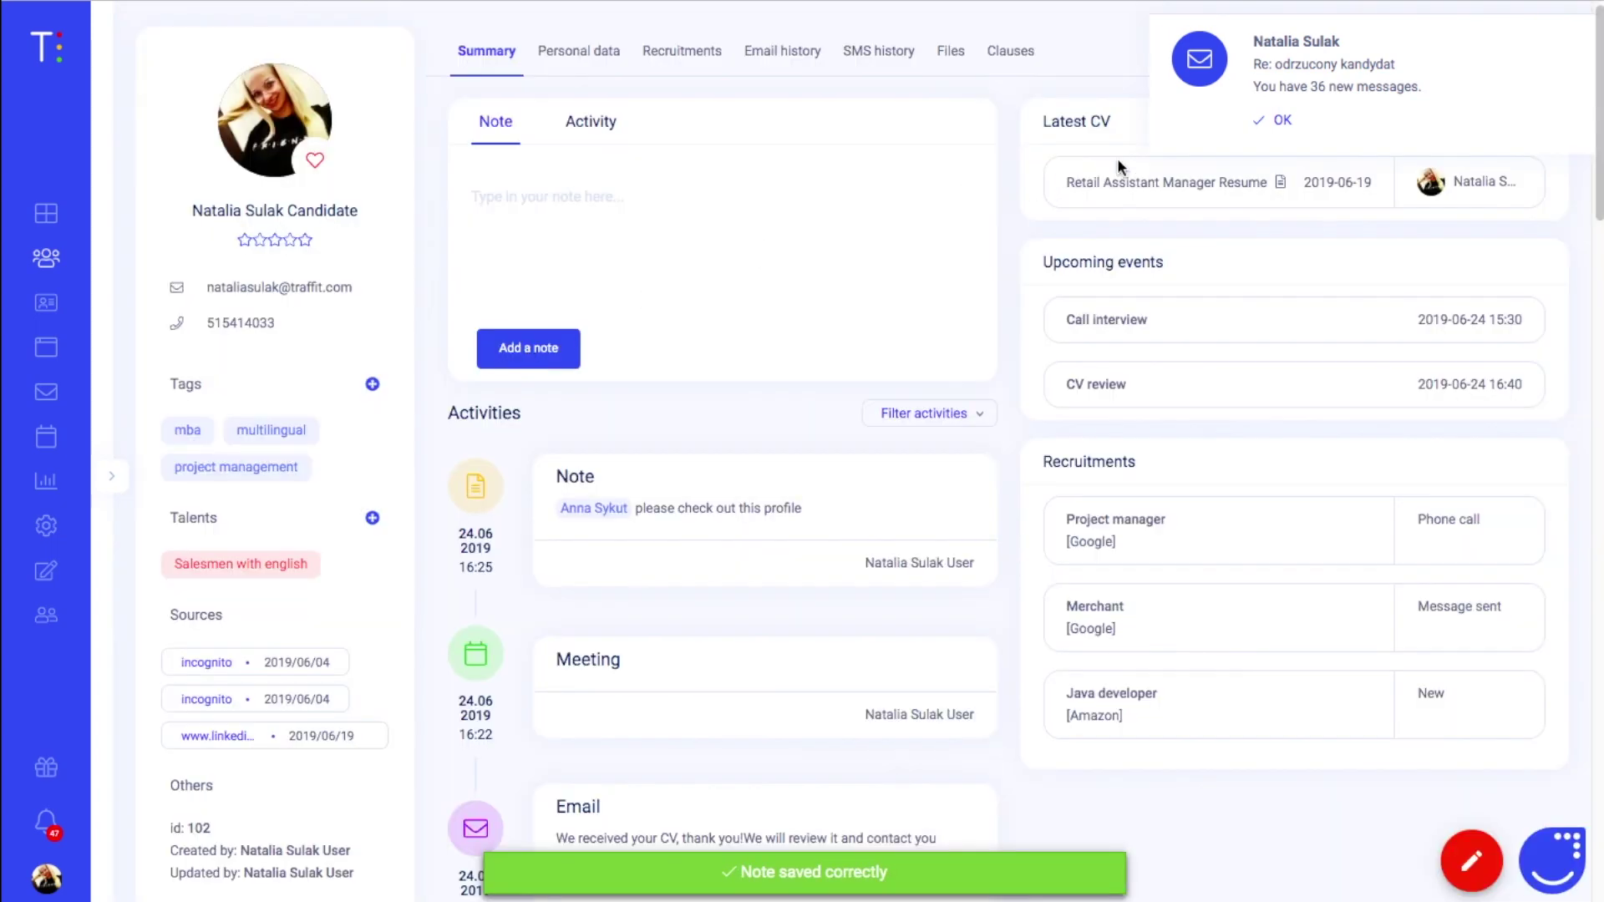
pyautogui.click(1280, 123)
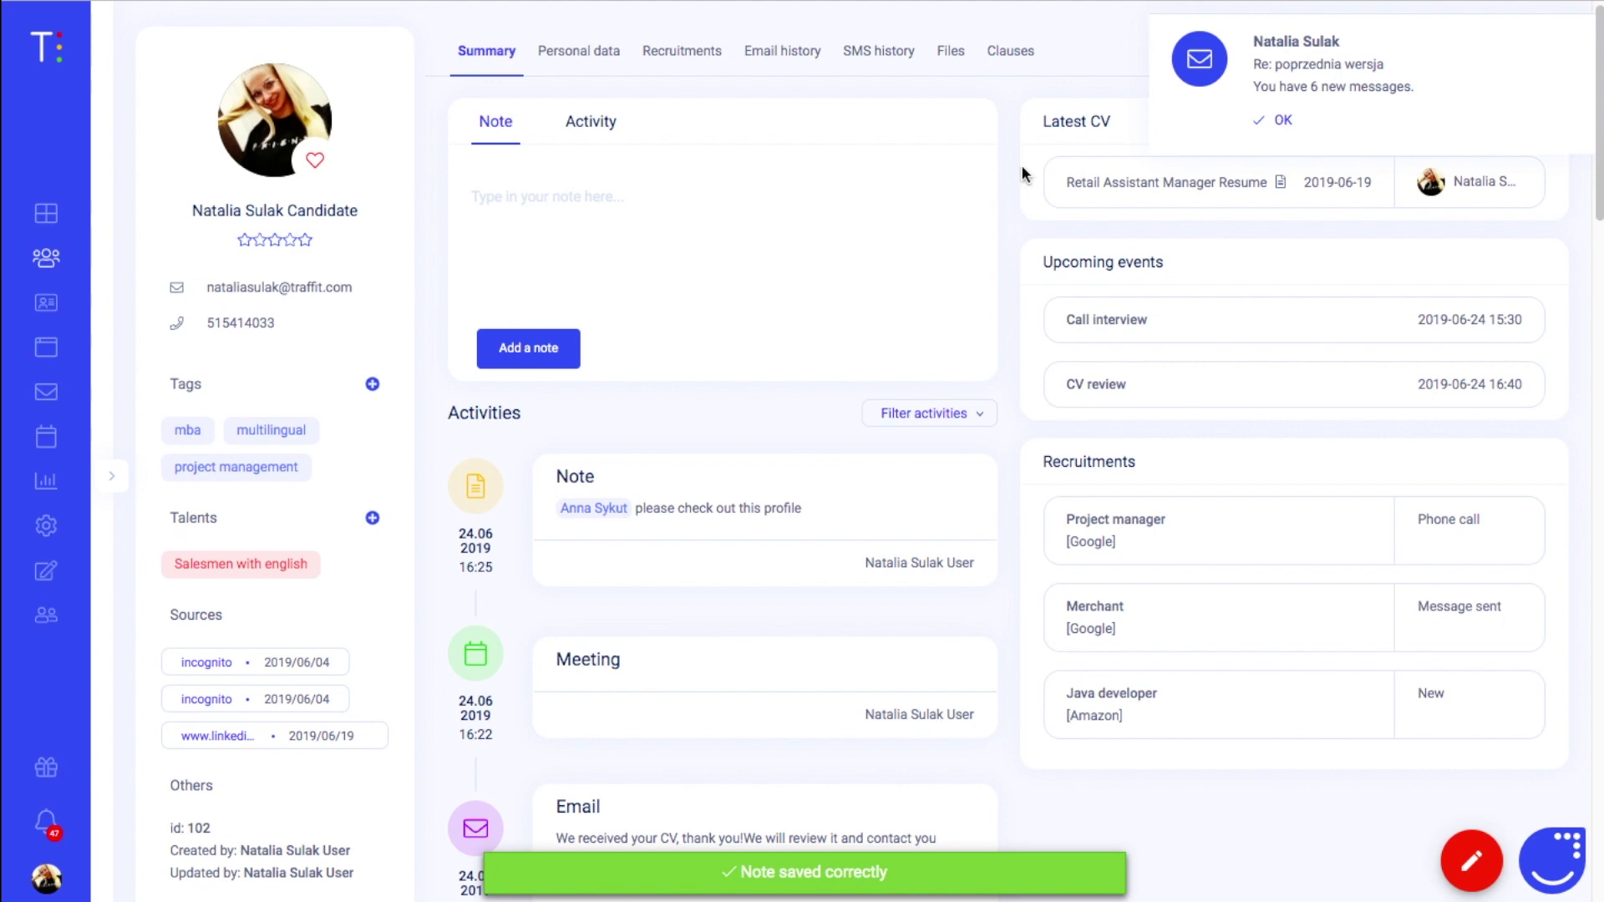
# On the Activity tab, choose client Amazon, activity type Email and date 2019/06/25
pyautogui.click(595, 127)
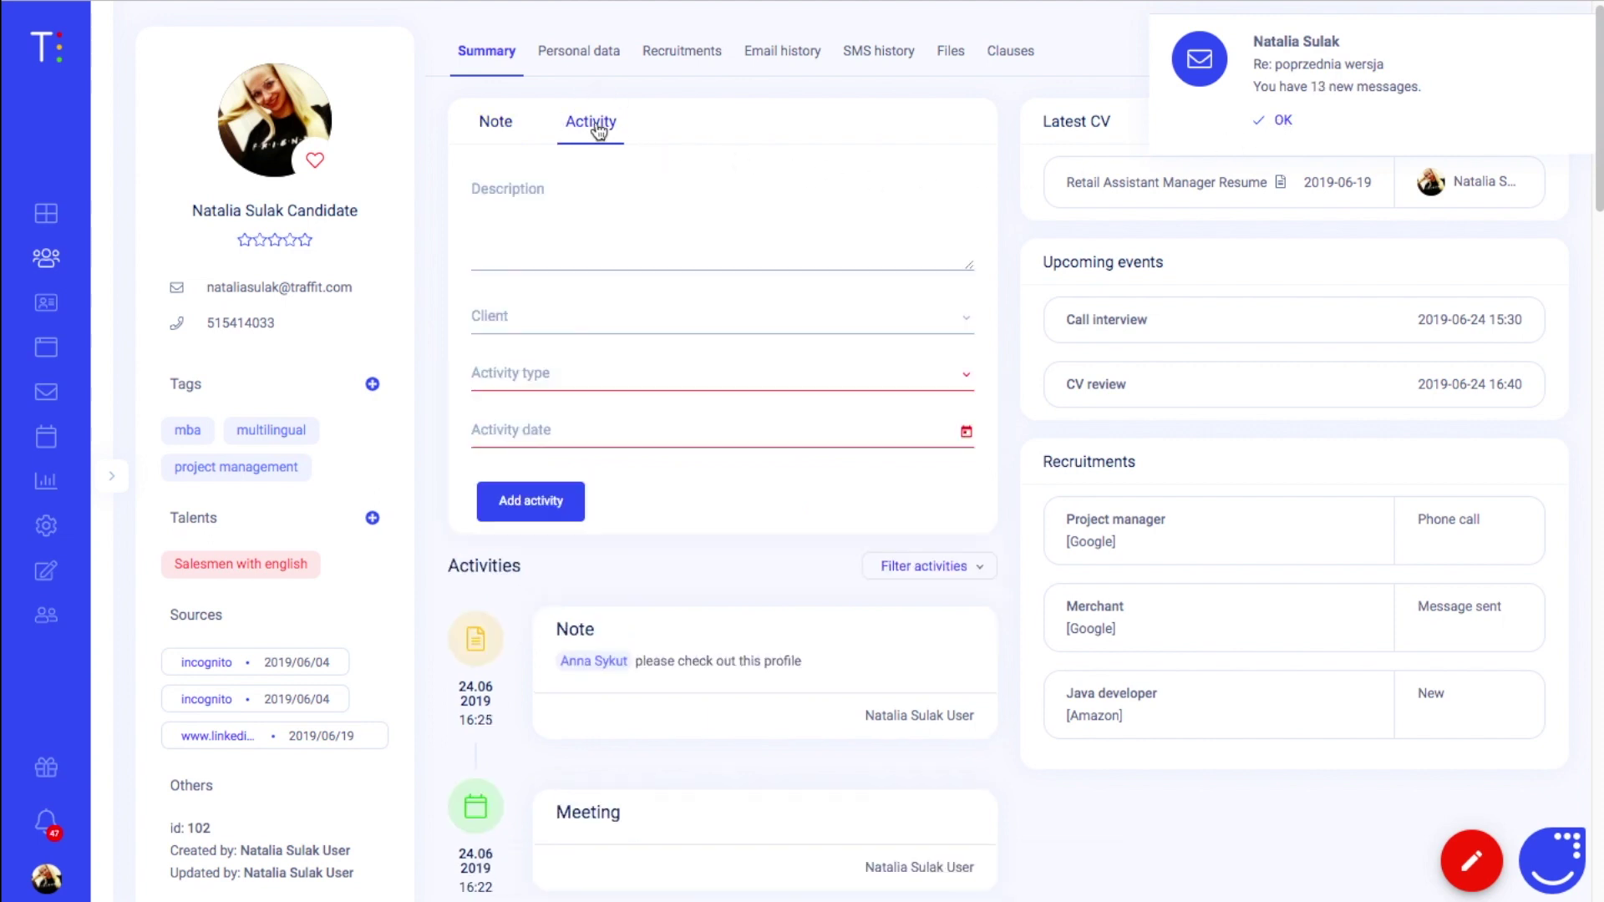
pyautogui.click(557, 230)
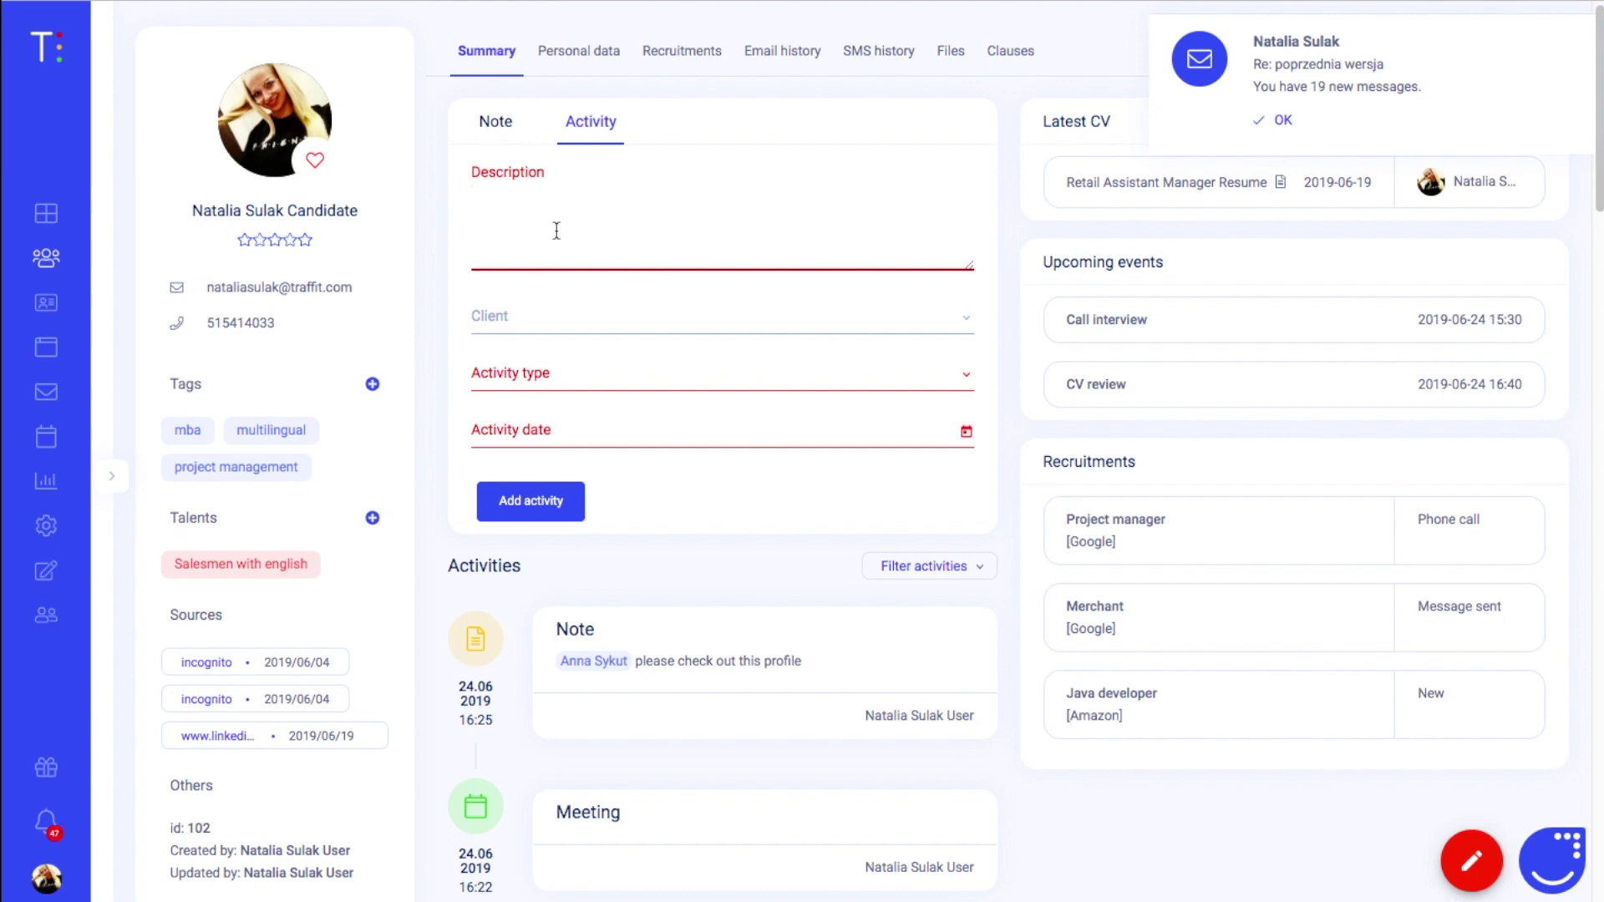
pyautogui.click(537, 316)
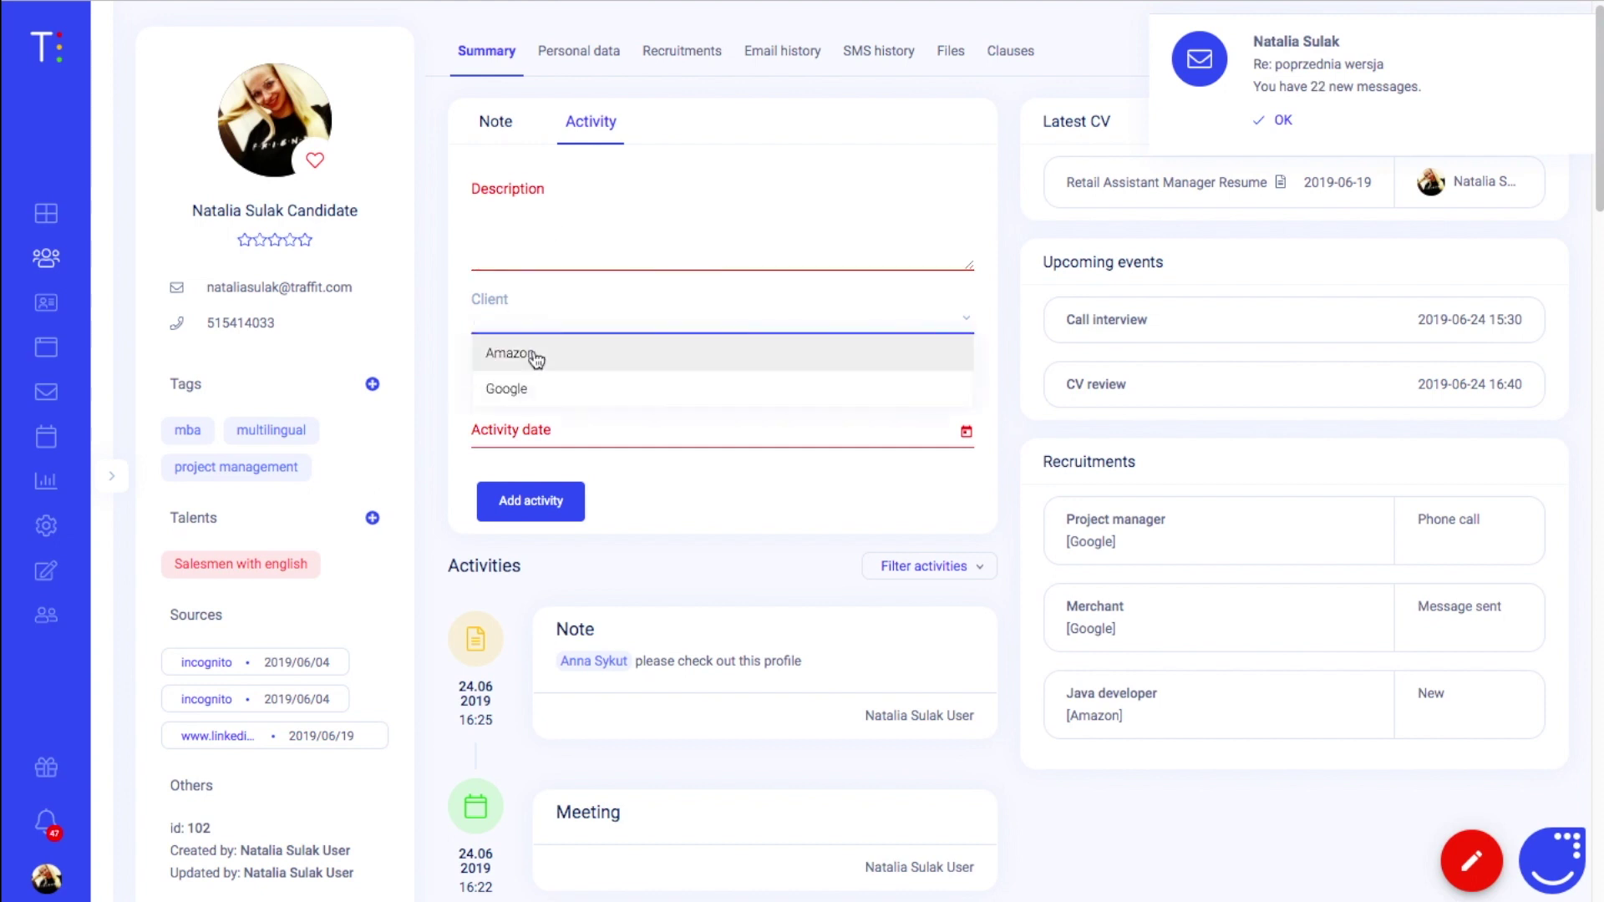
pyautogui.click(536, 355)
pyautogui.click(533, 376)
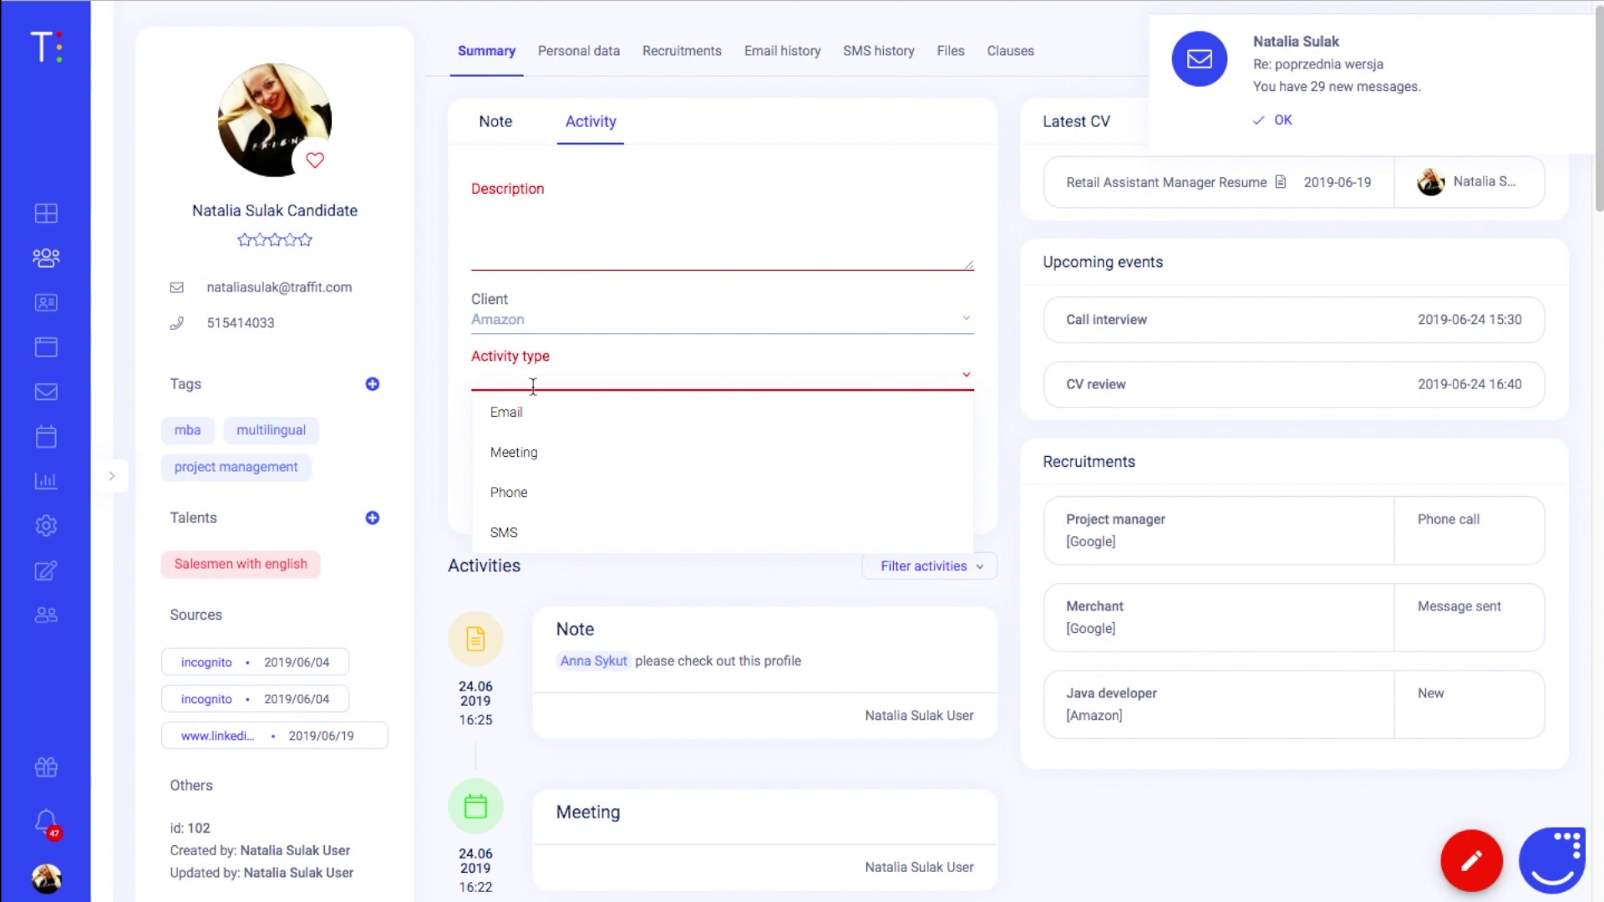
pyautogui.click(532, 412)
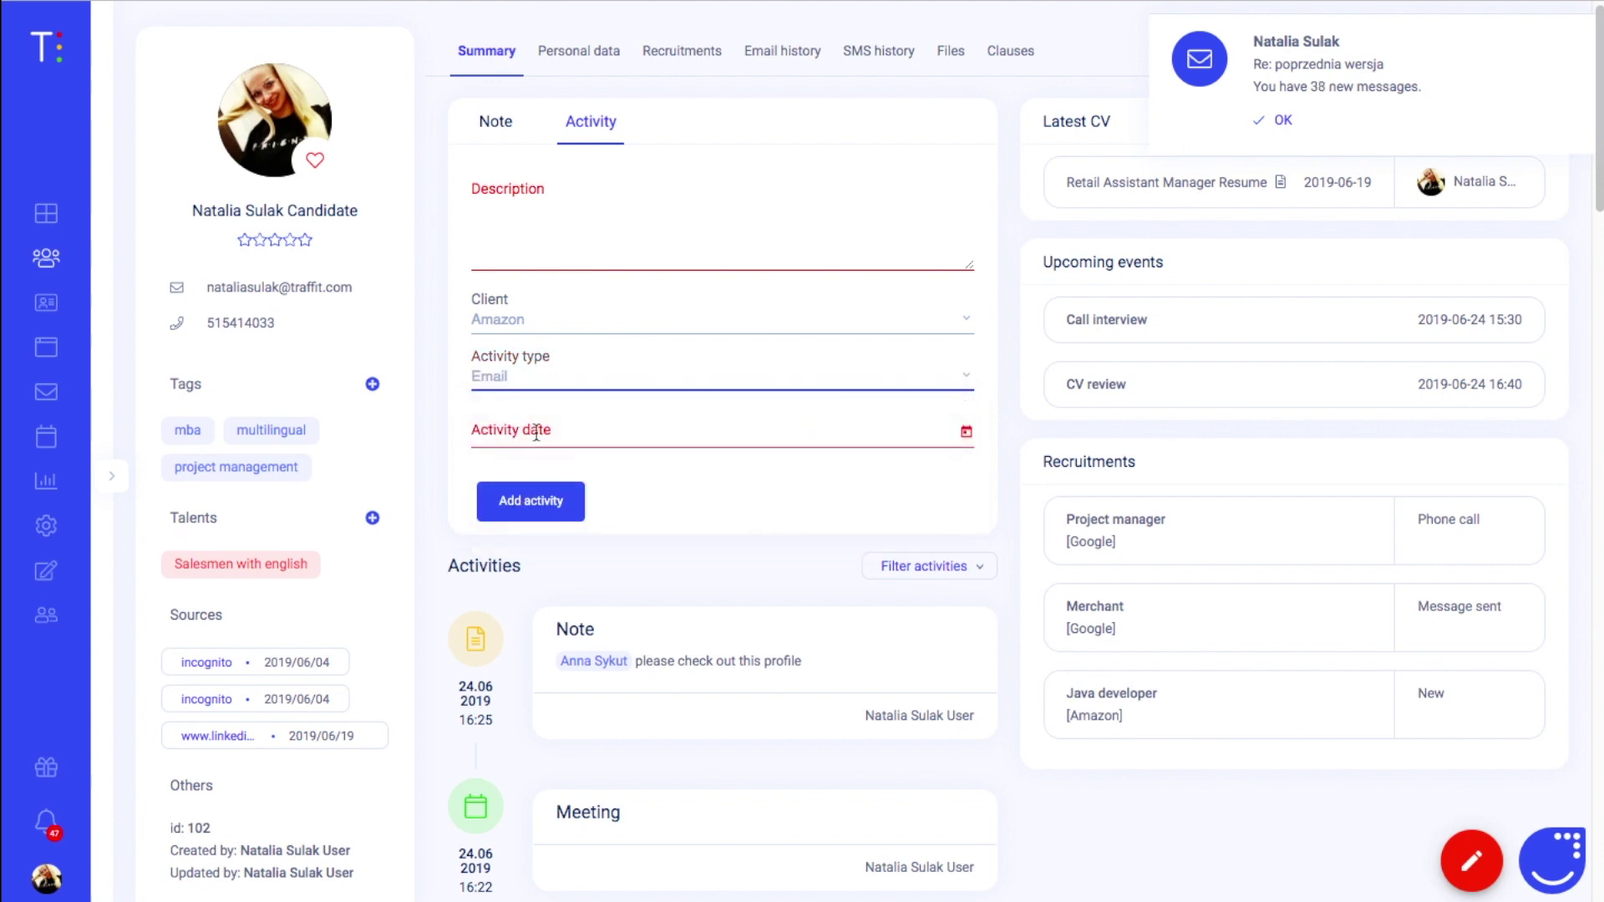
pyautogui.click(537, 433)
pyautogui.click(538, 707)
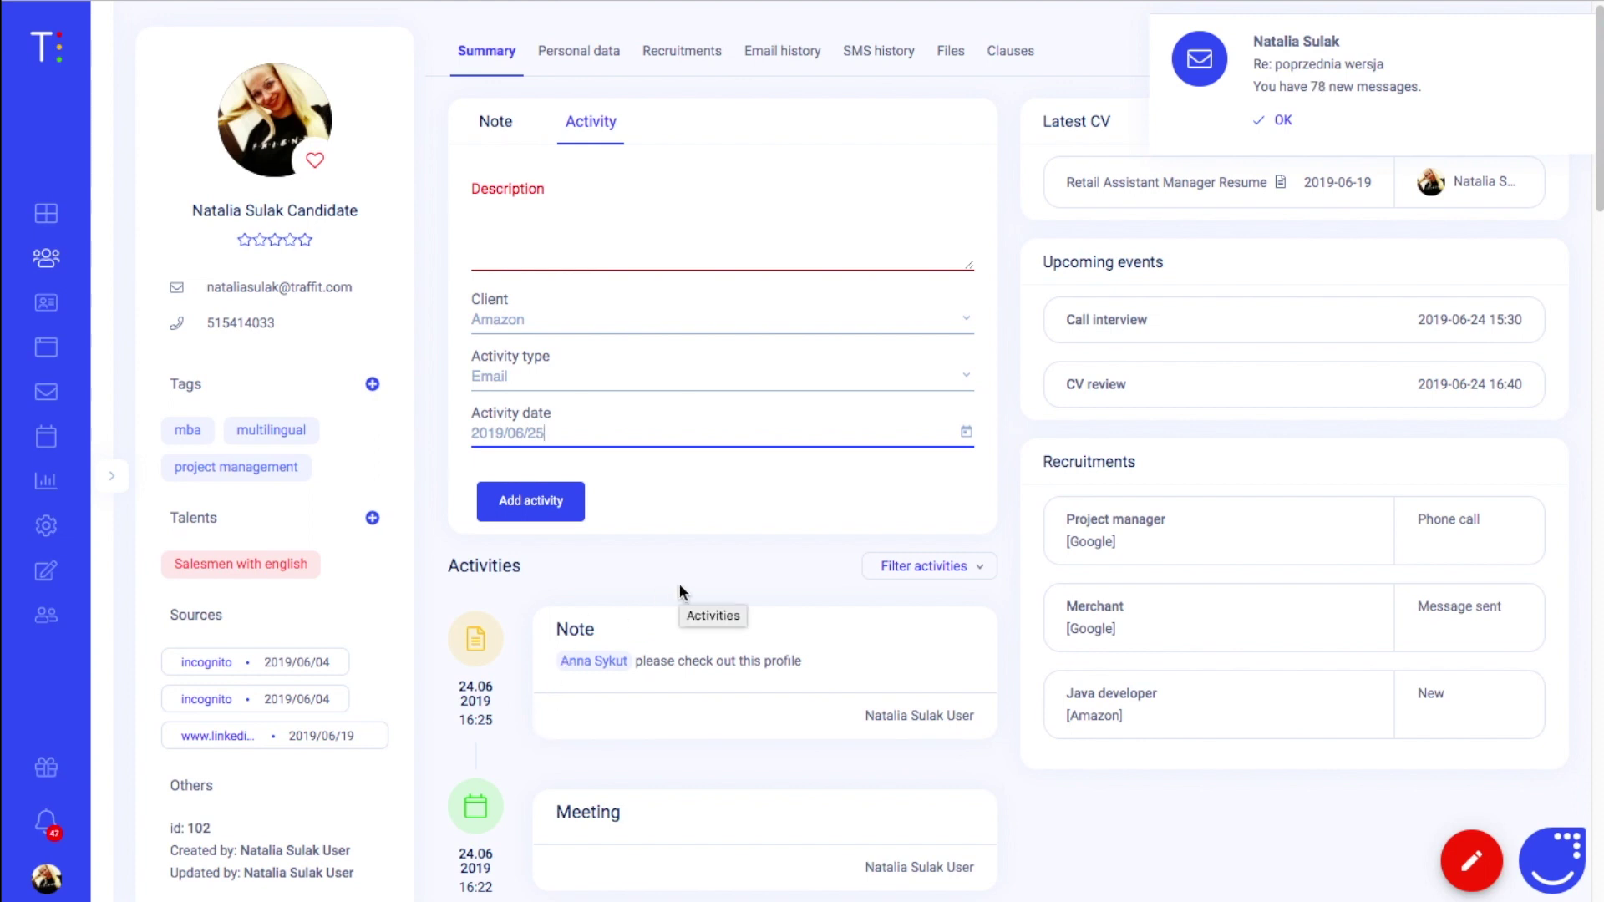
pyautogui.scroll(-3, 683, 575)
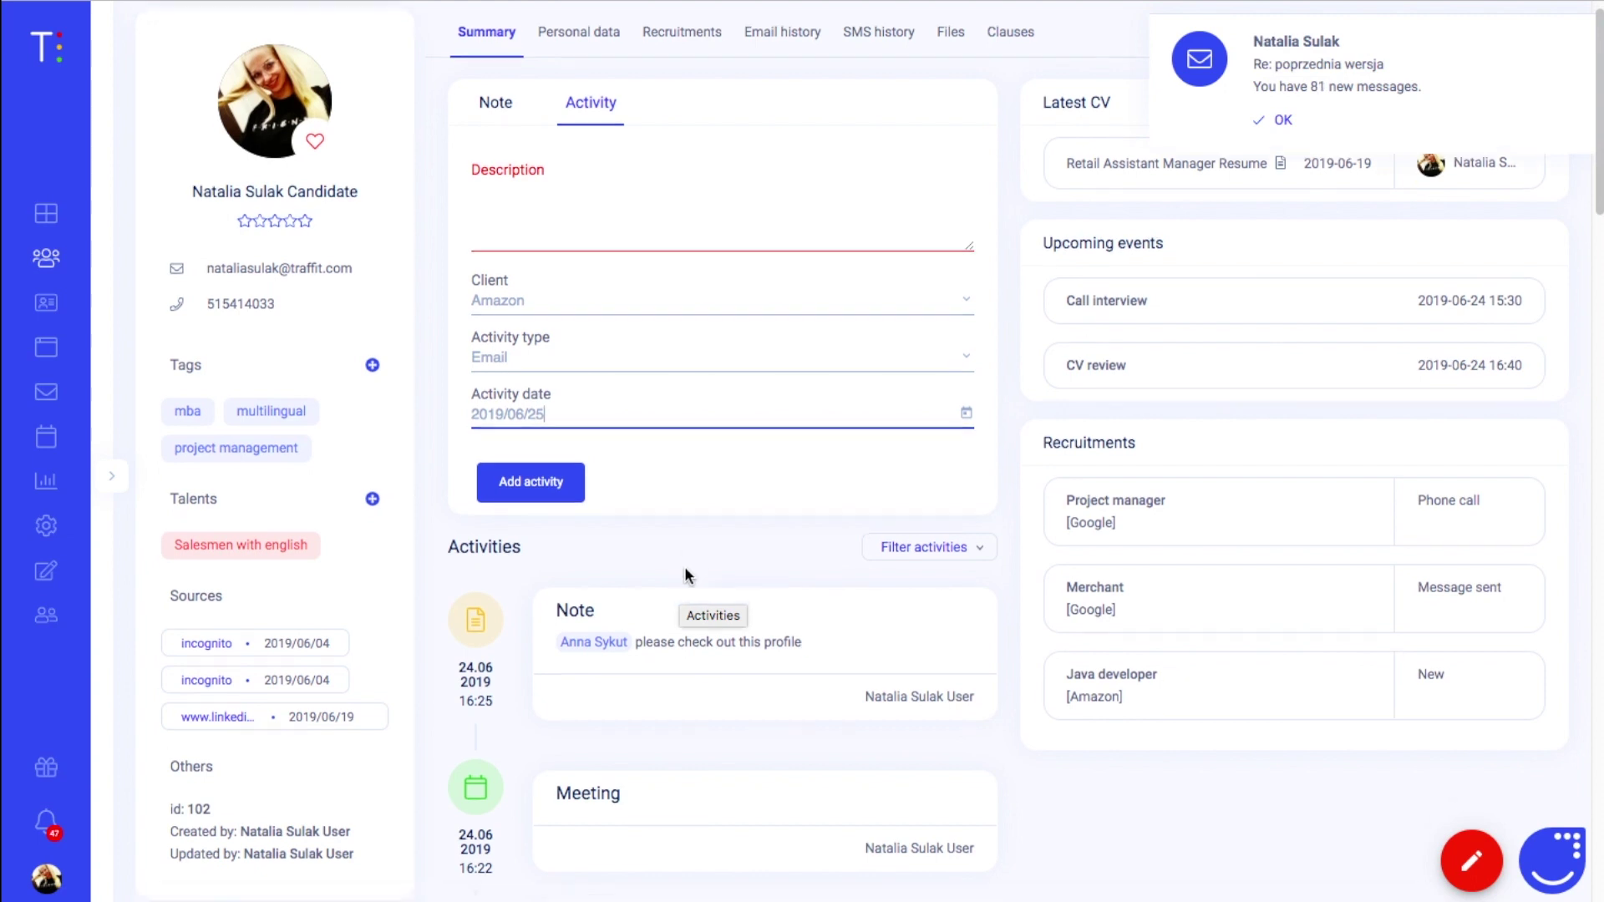
pyautogui.scroll(-3, 685, 575)
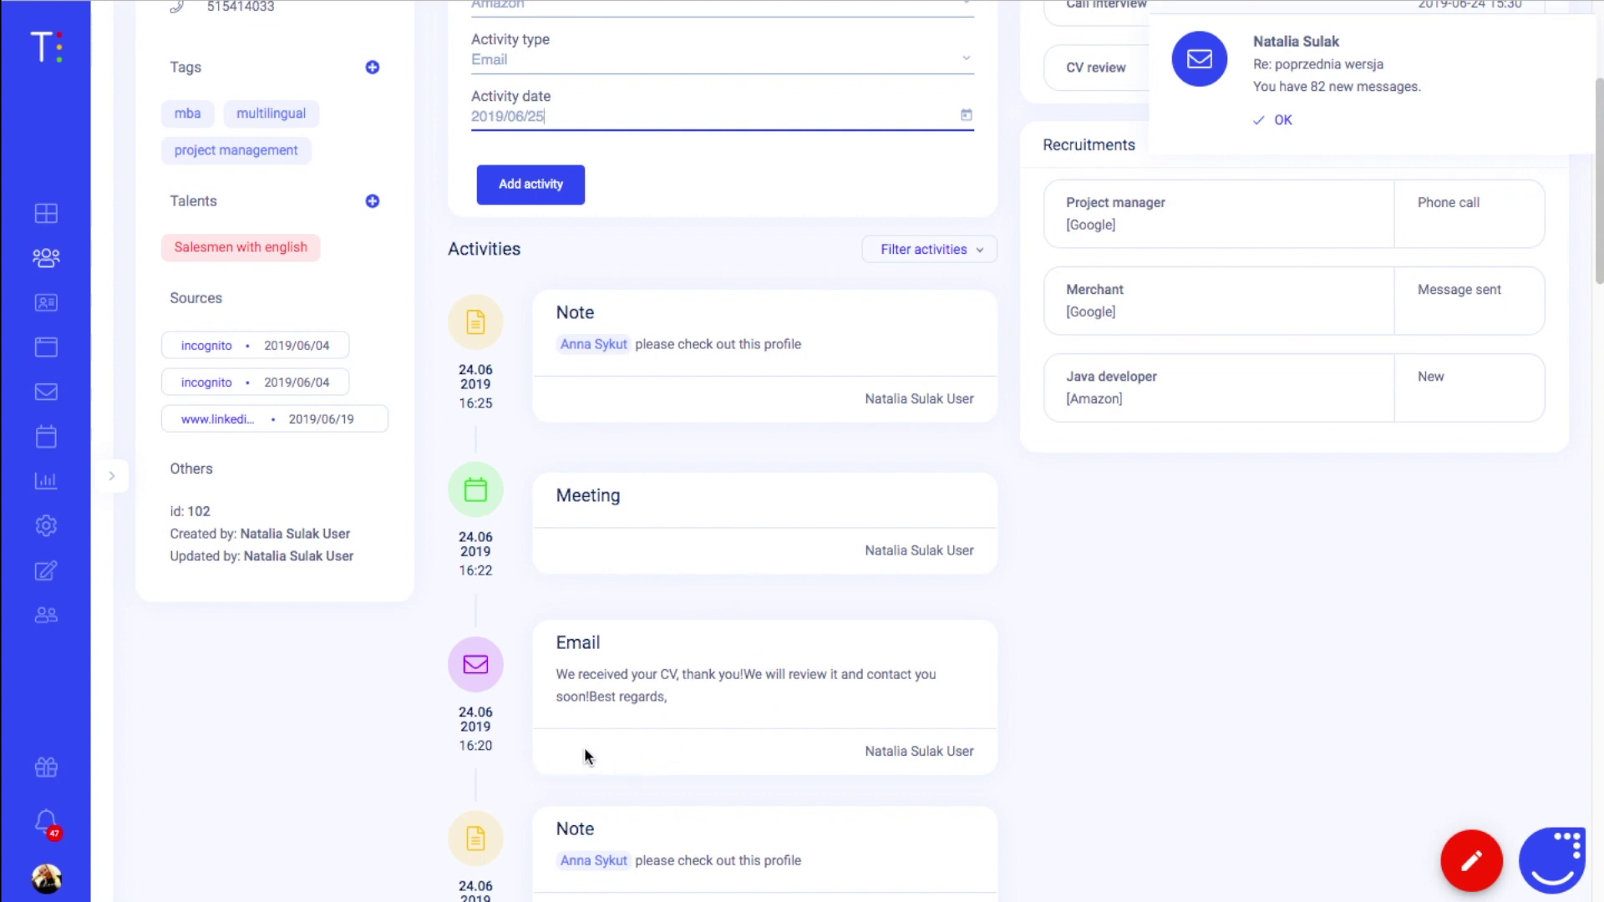
pyautogui.scroll(-3, 584, 747)
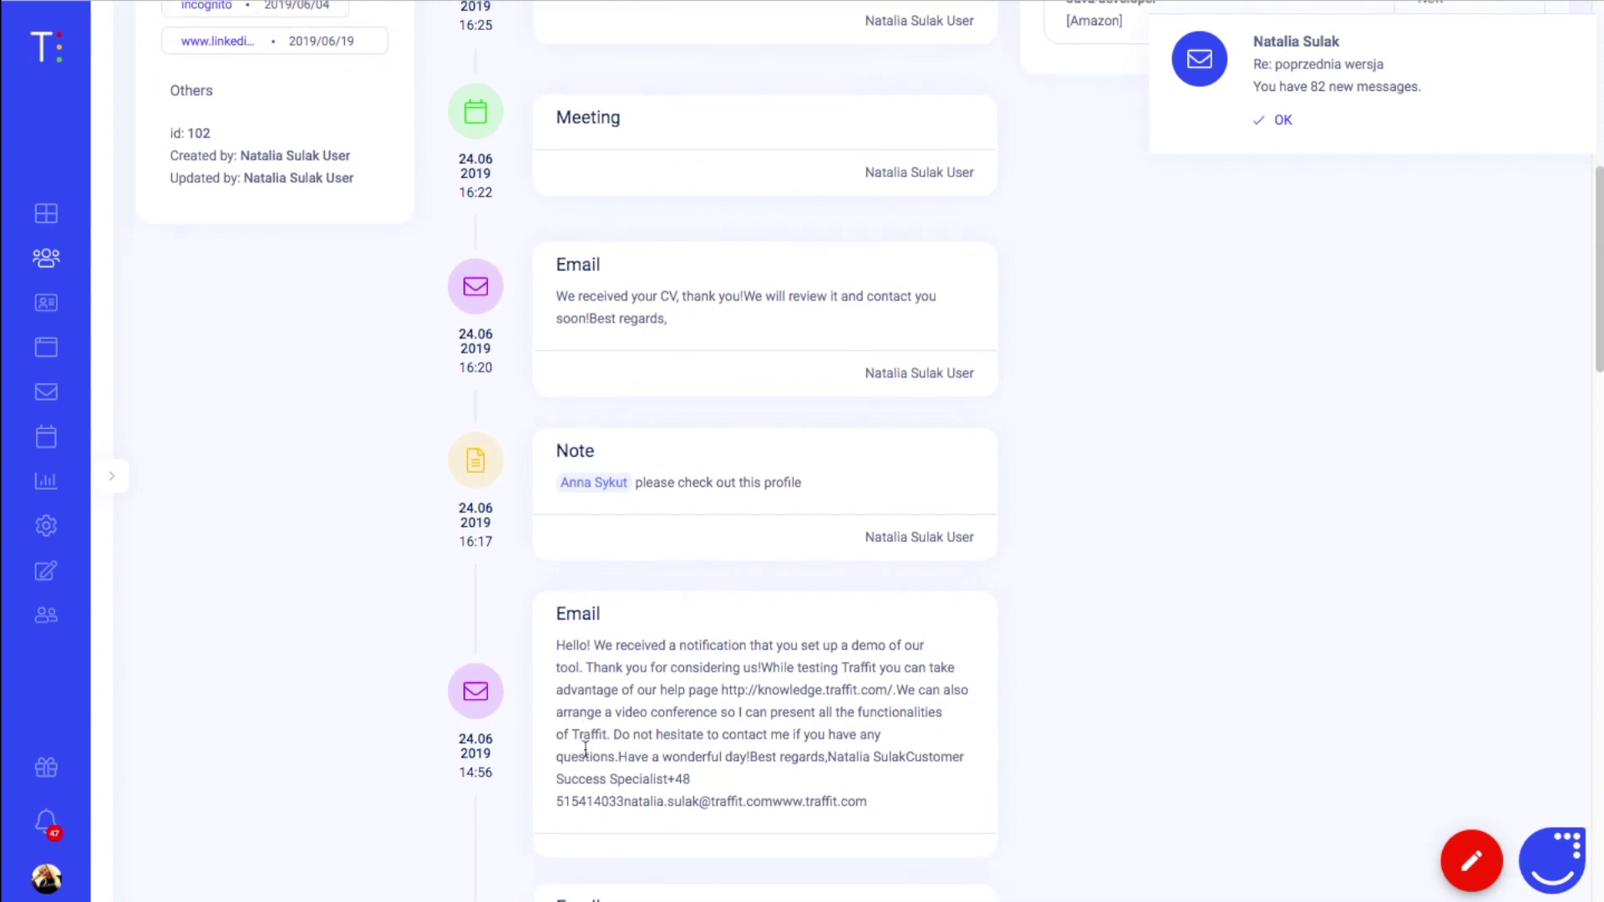
pyautogui.scroll(3, 585, 749)
pyautogui.scroll(5, 585, 750)
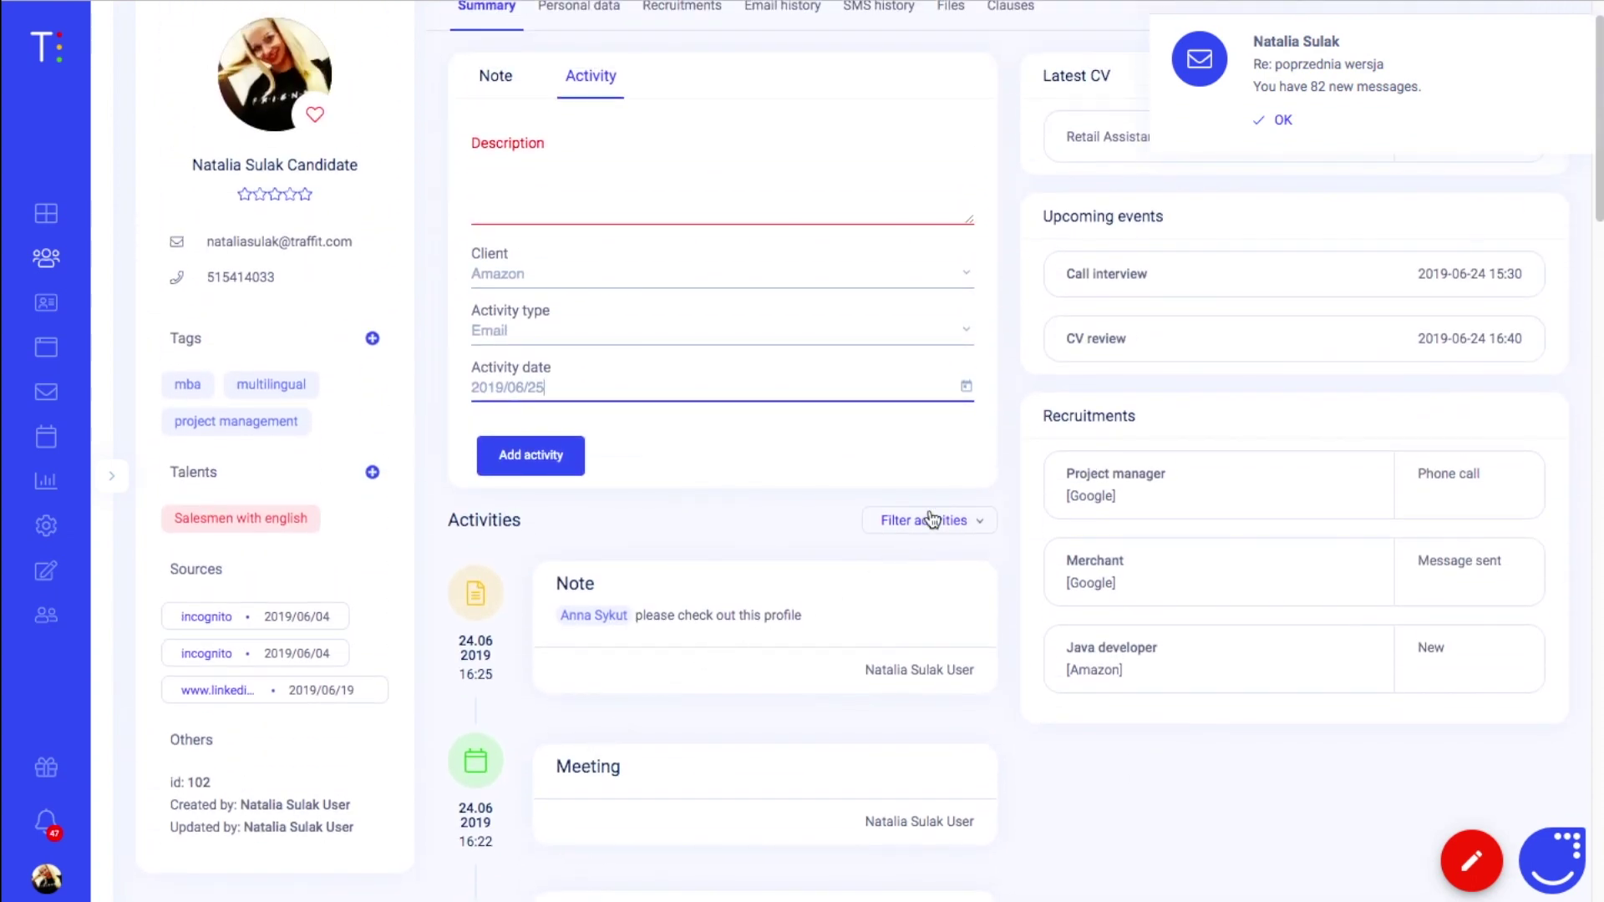
# Filter activities by Note, then Email, then Recruitment stage, and scroll the filtered entries
pyautogui.click(955, 522)
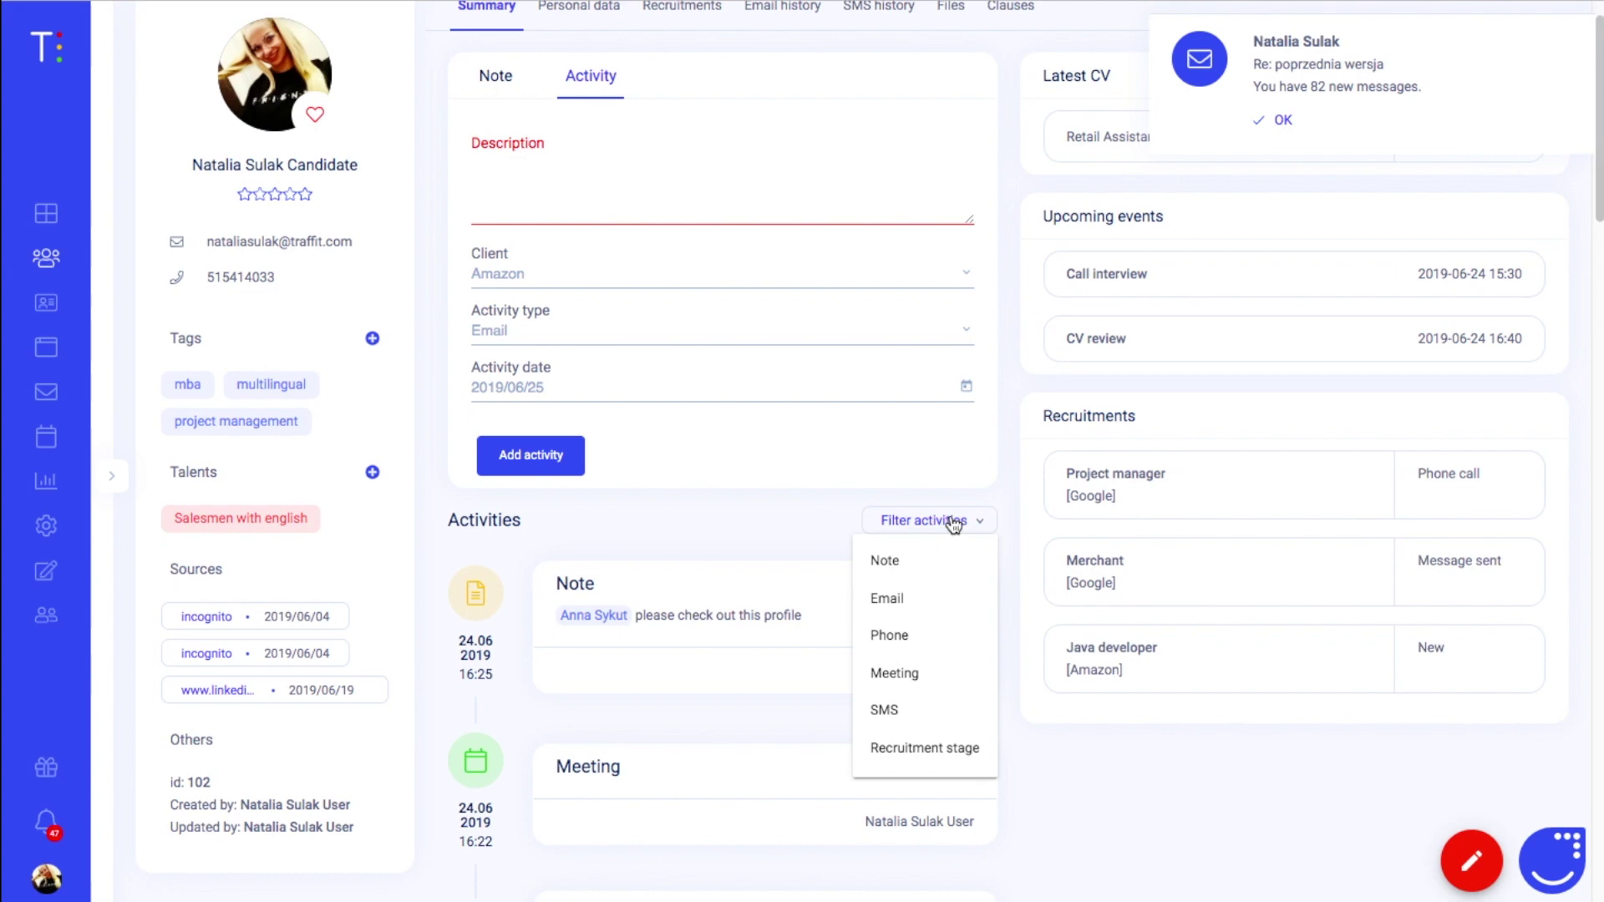
pyautogui.click(933, 559)
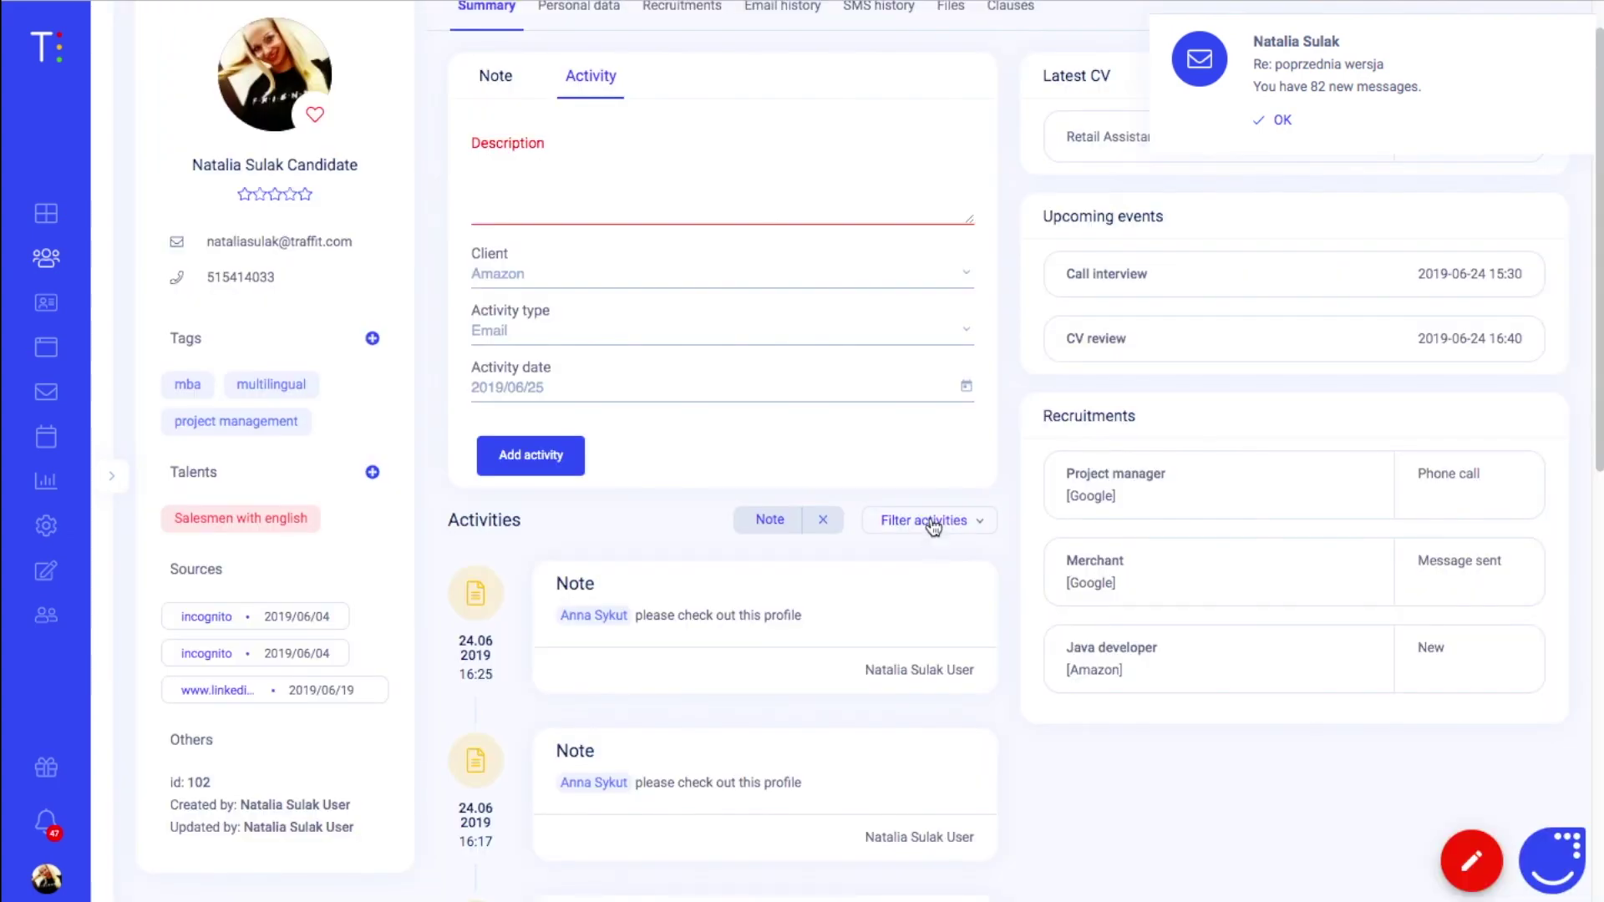
pyautogui.click(933, 525)
pyautogui.click(933, 585)
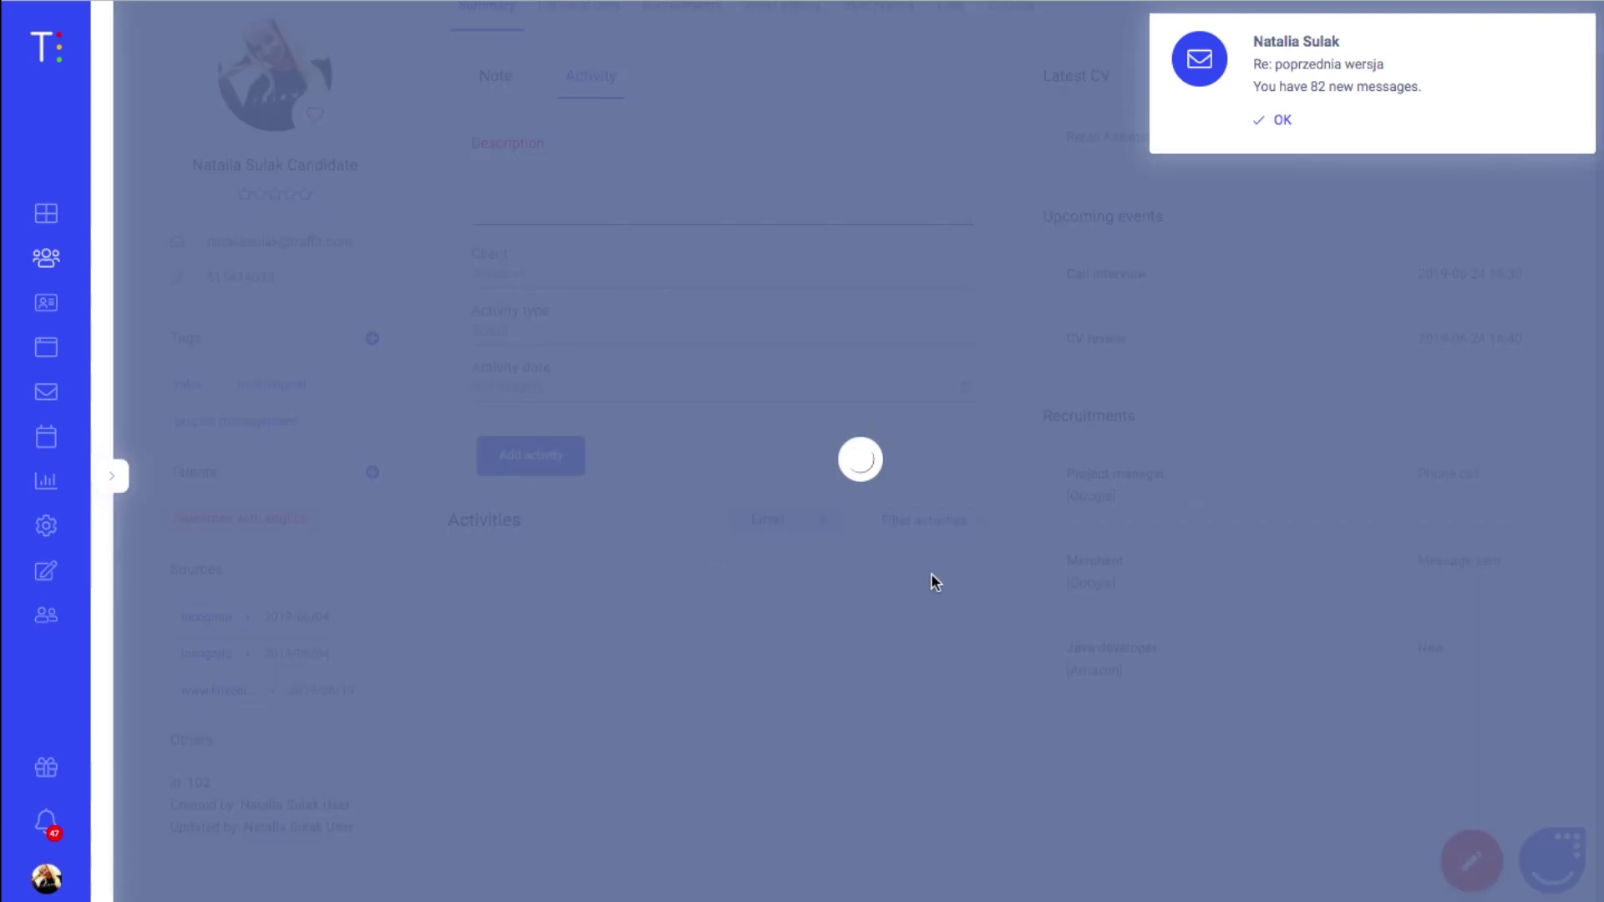
pyautogui.click(943, 523)
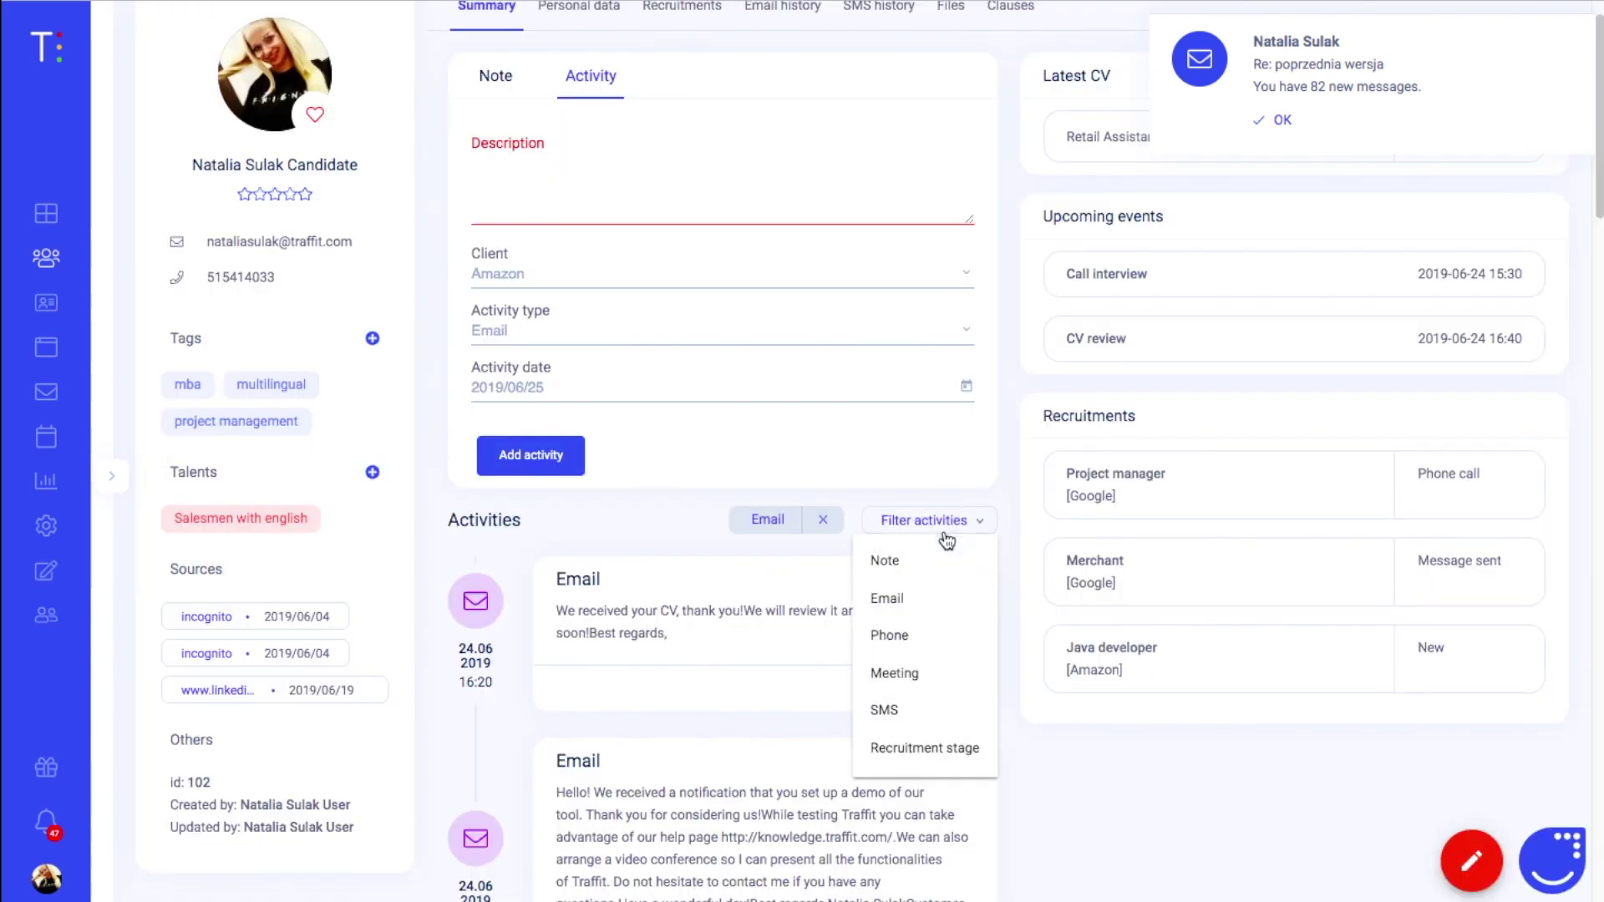
pyautogui.click(914, 749)
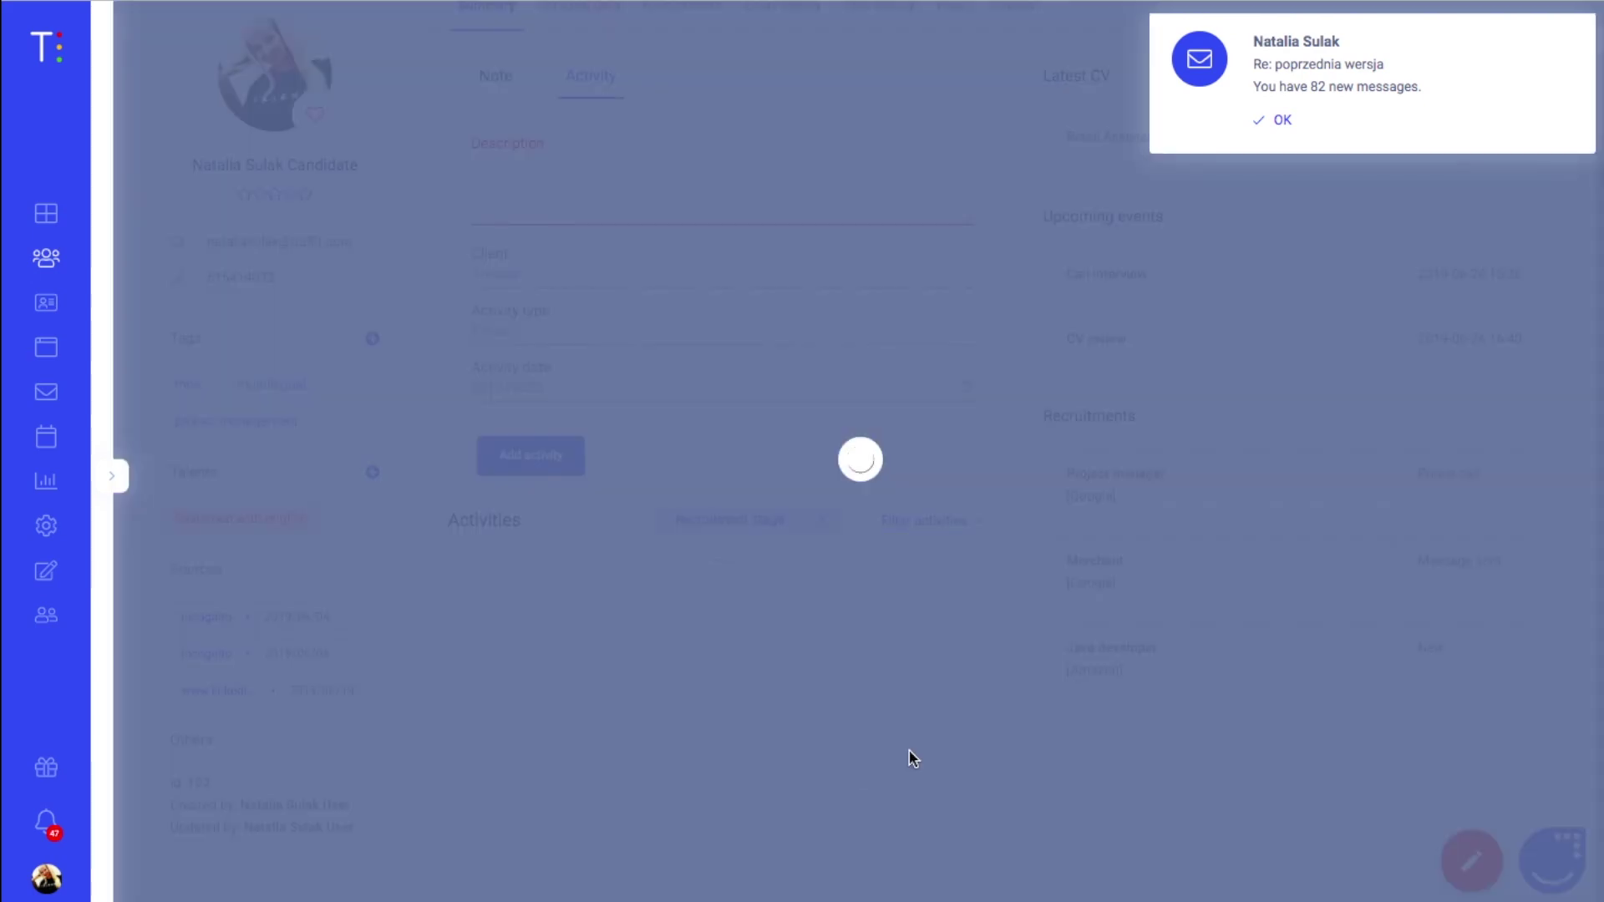
pyautogui.scroll(-1, 909, 750)
pyautogui.scroll(-2, 909, 749)
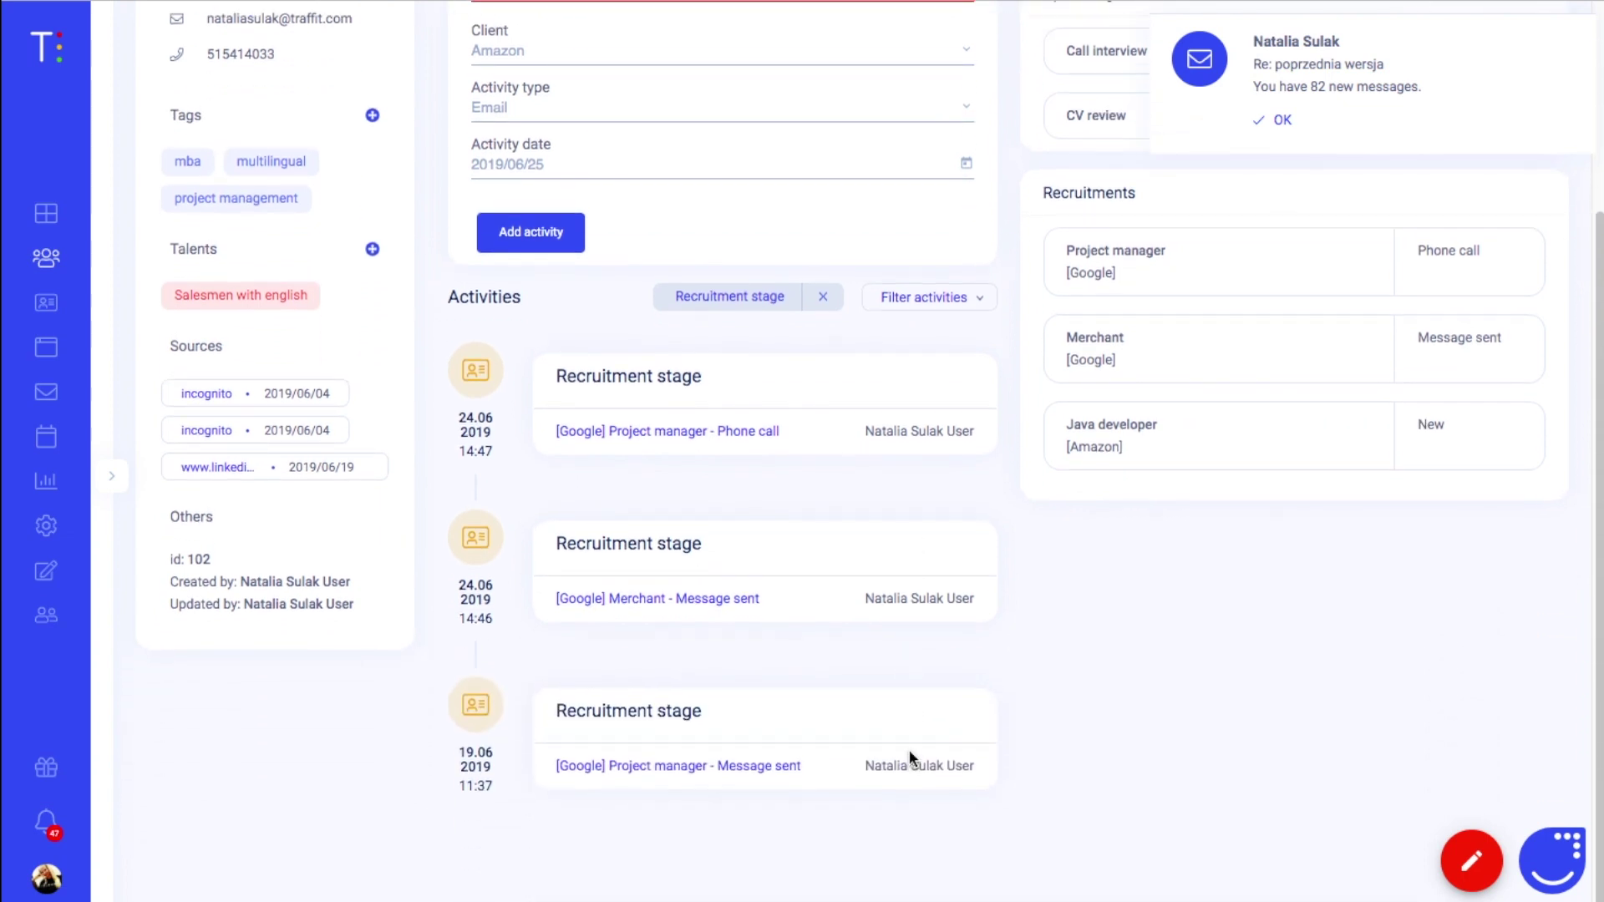
pyautogui.scroll(3, 909, 749)
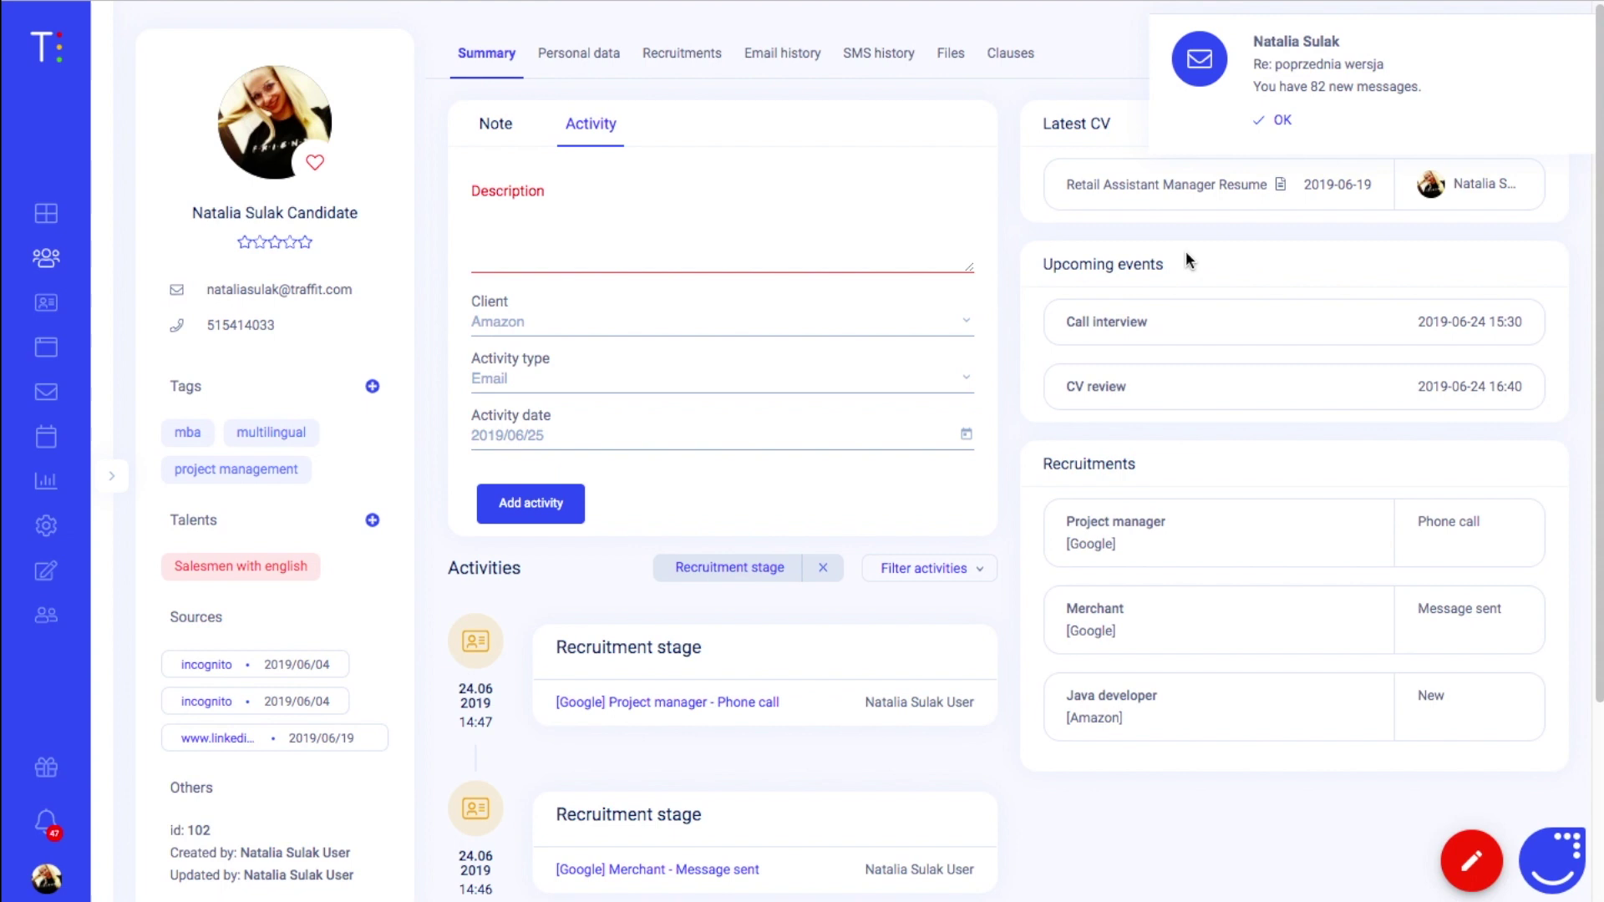
# Click OK on the top-right email notification to reveal the candidate's recruitments
pyautogui.click(1285, 121)
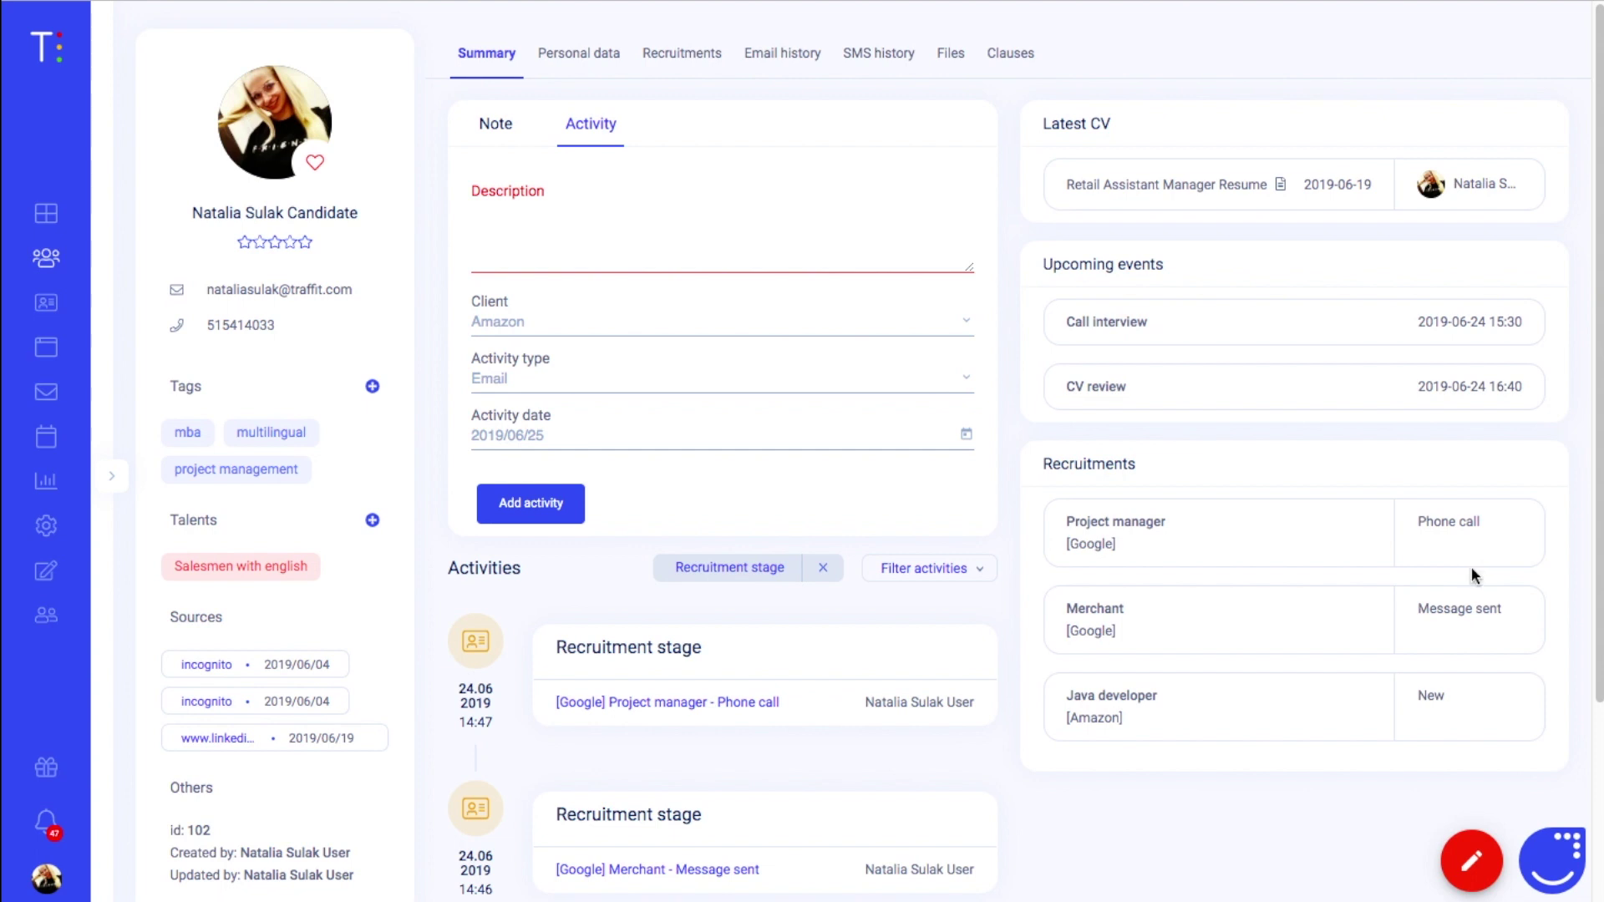
pyautogui.moveTo(1464, 861)
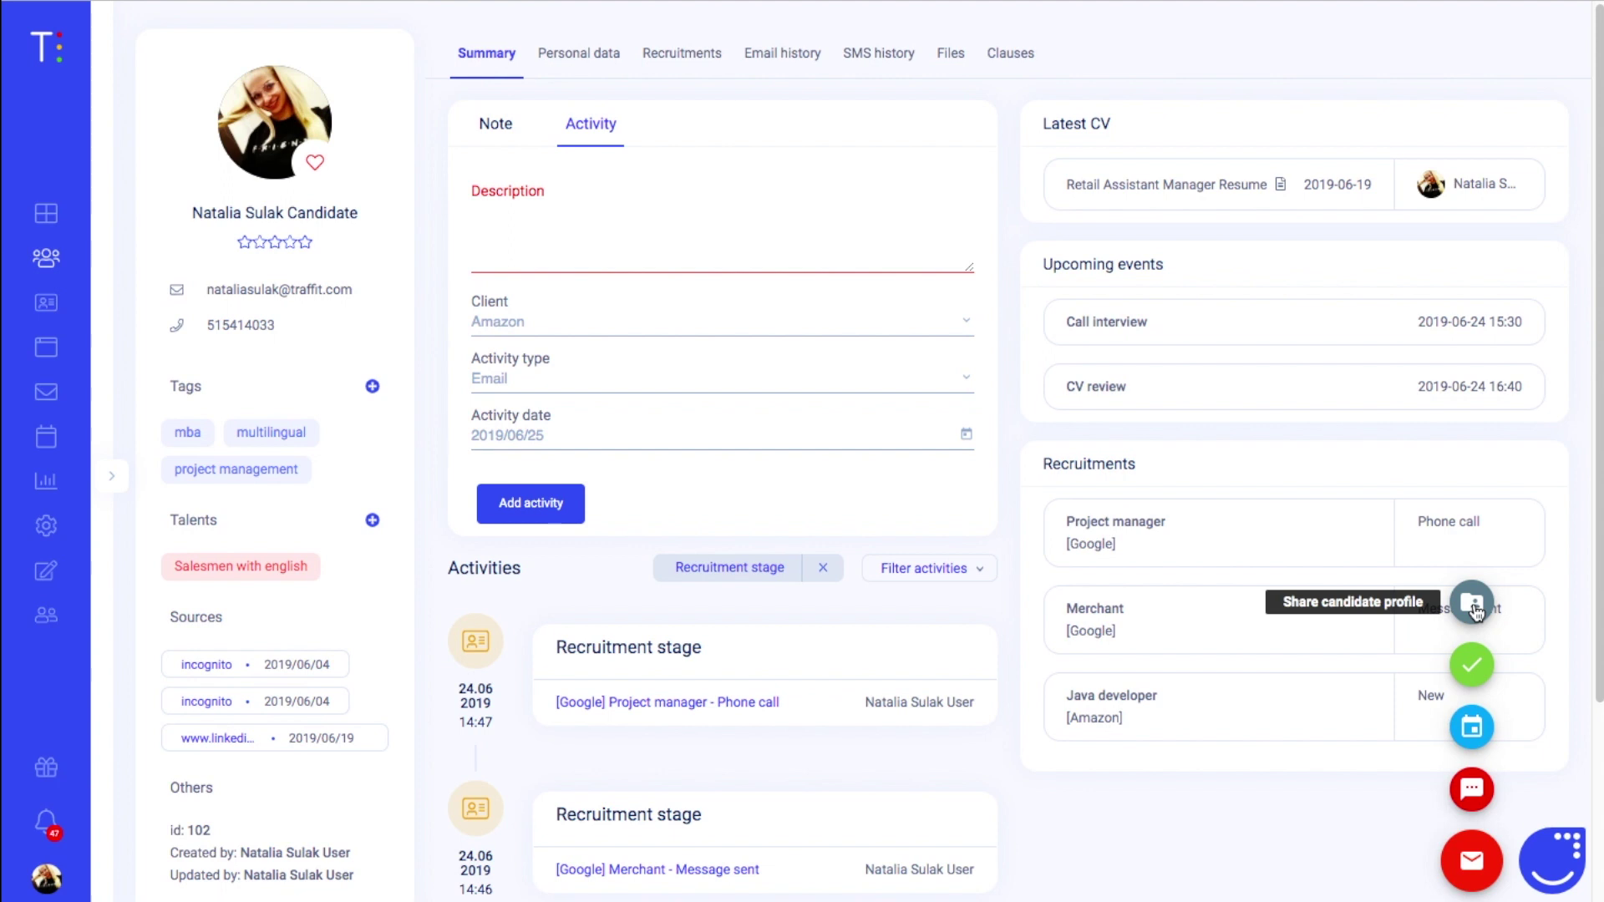
pyautogui.click(1575, 862)
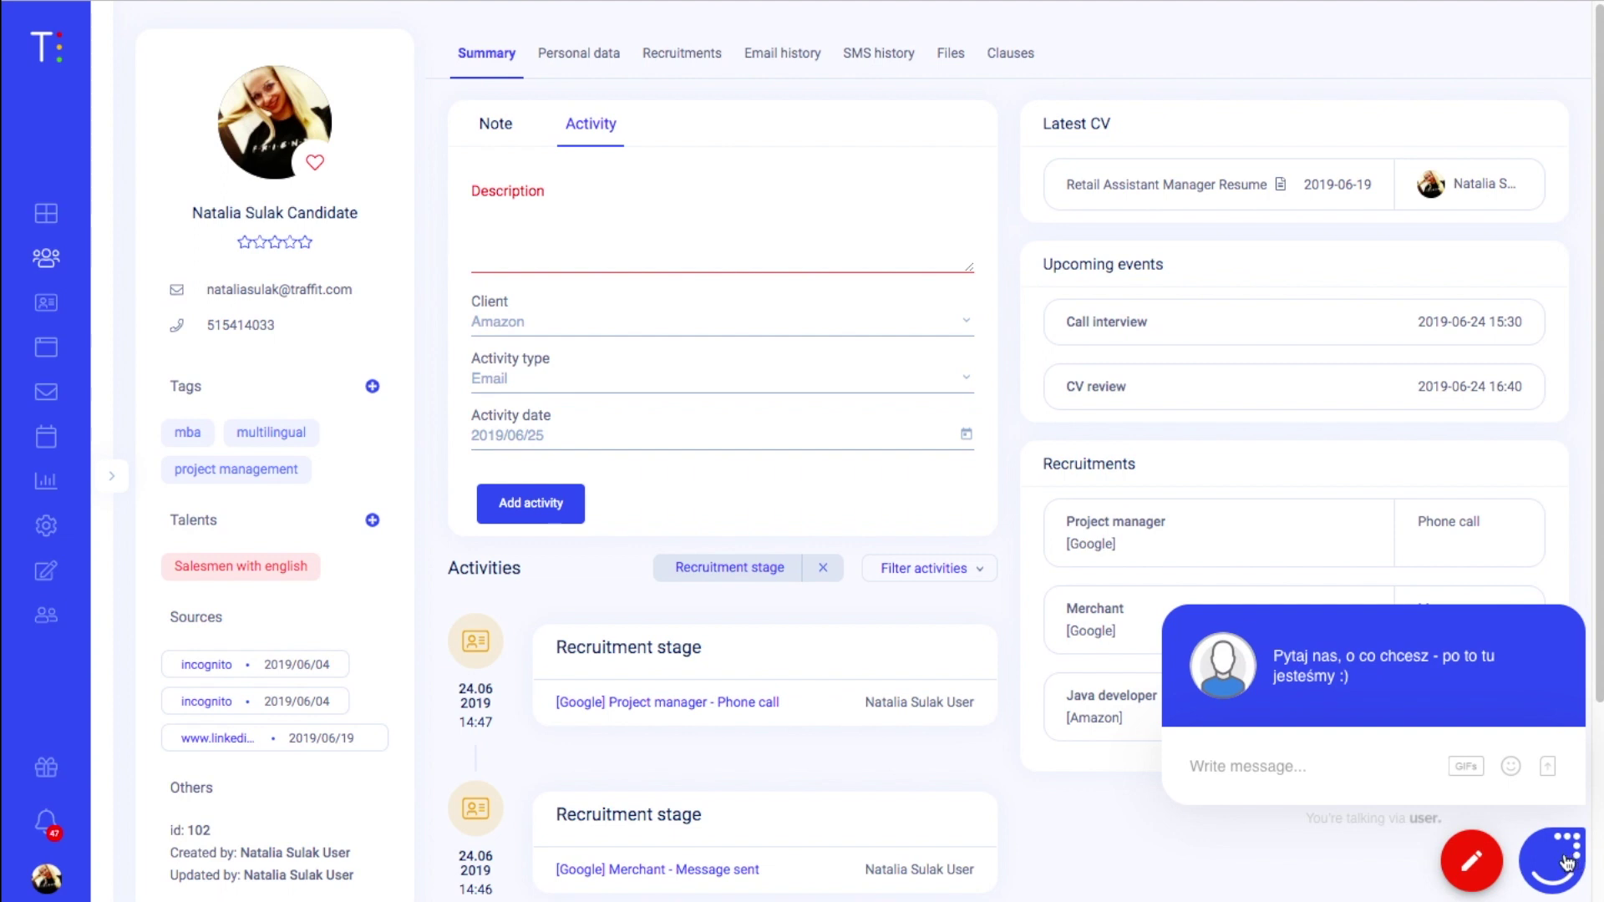
pyautogui.click(1034, 631)
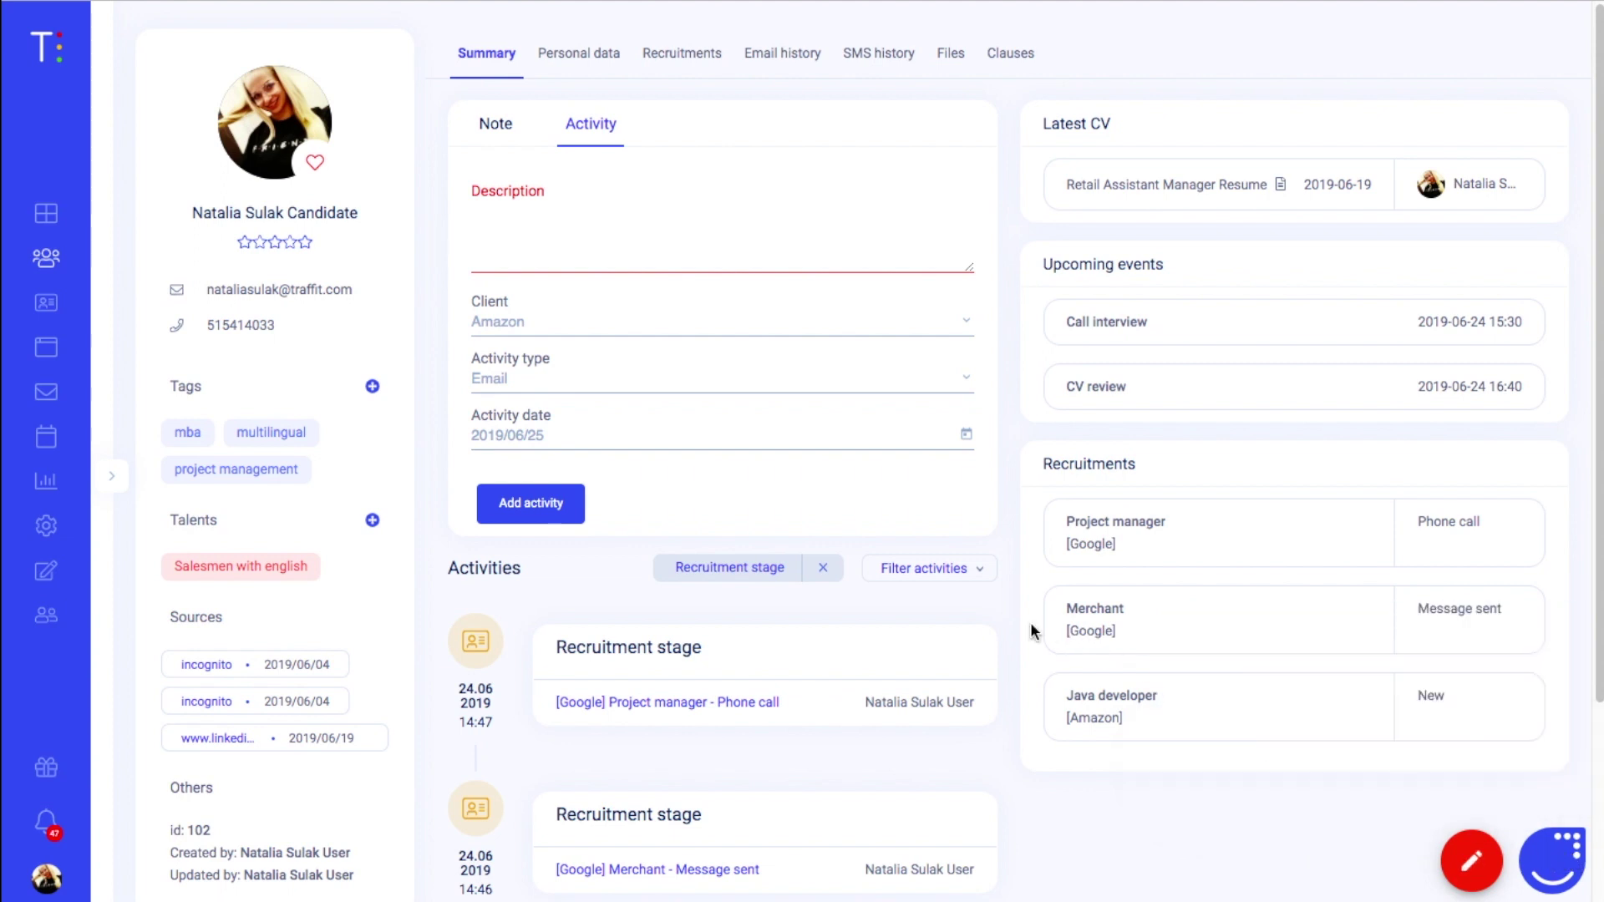